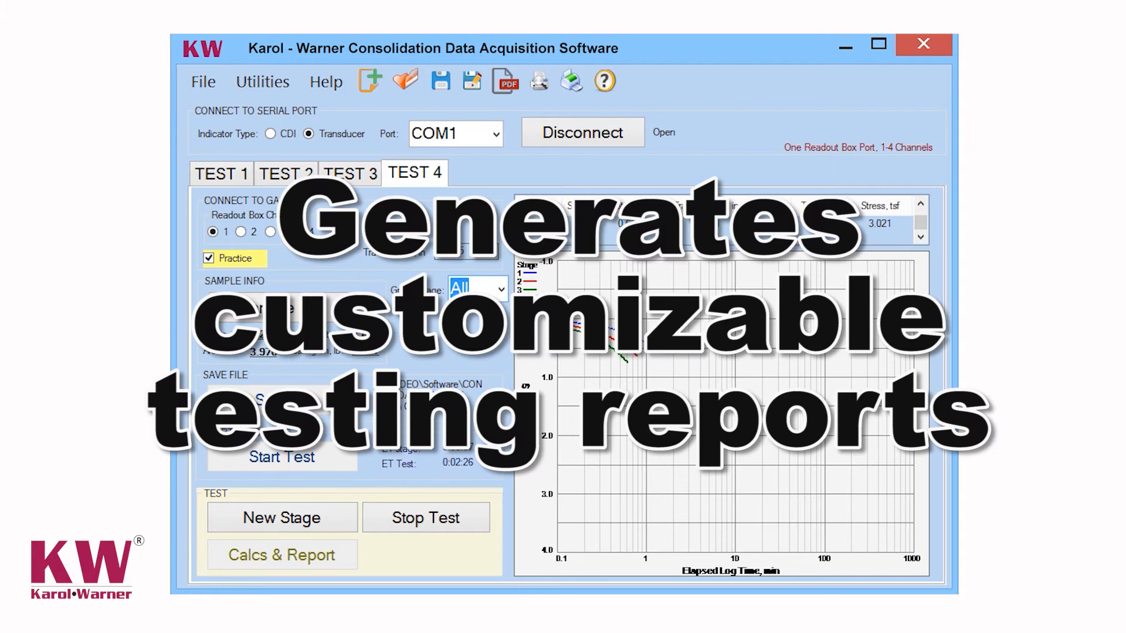
{"action": "left_click", "coordinate": [501, 290]}
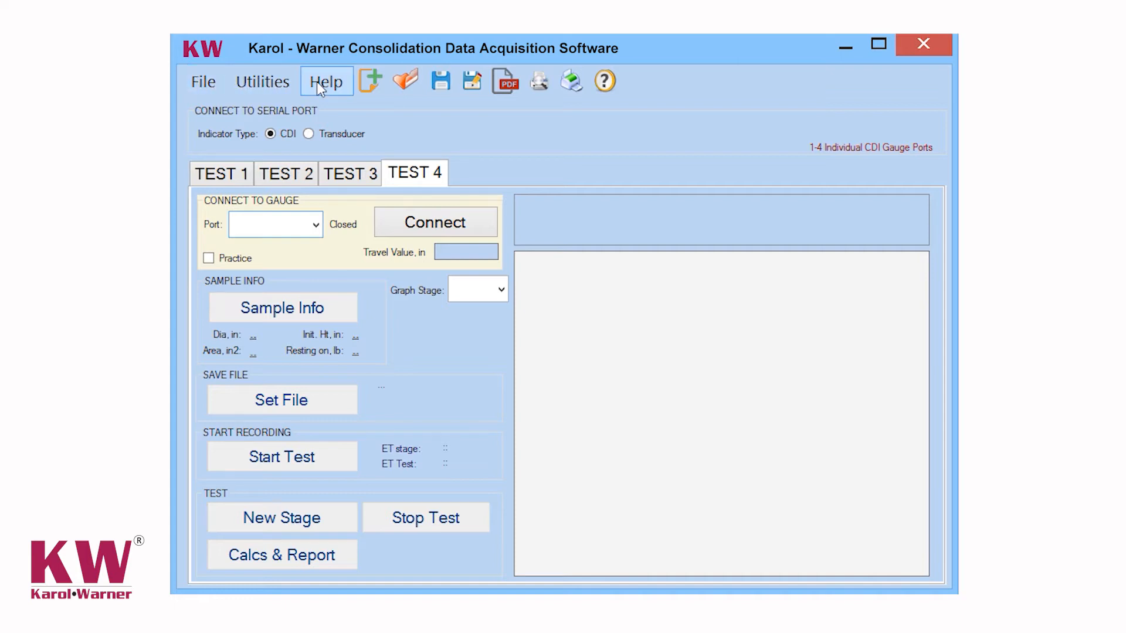
{"action": "left_click", "coordinate": [208, 81]}
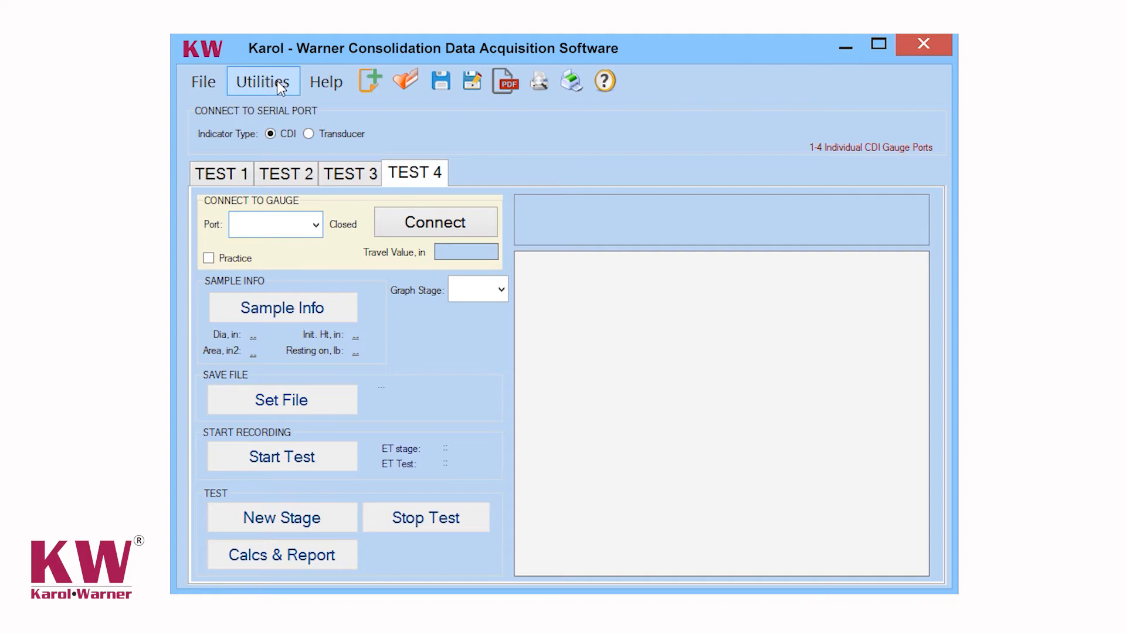
Open the program settings and check the popup keyboard and unit options, leaving popup keyboards enabled and English units selected
{"action": "left_click", "coordinate": [281, 88]}
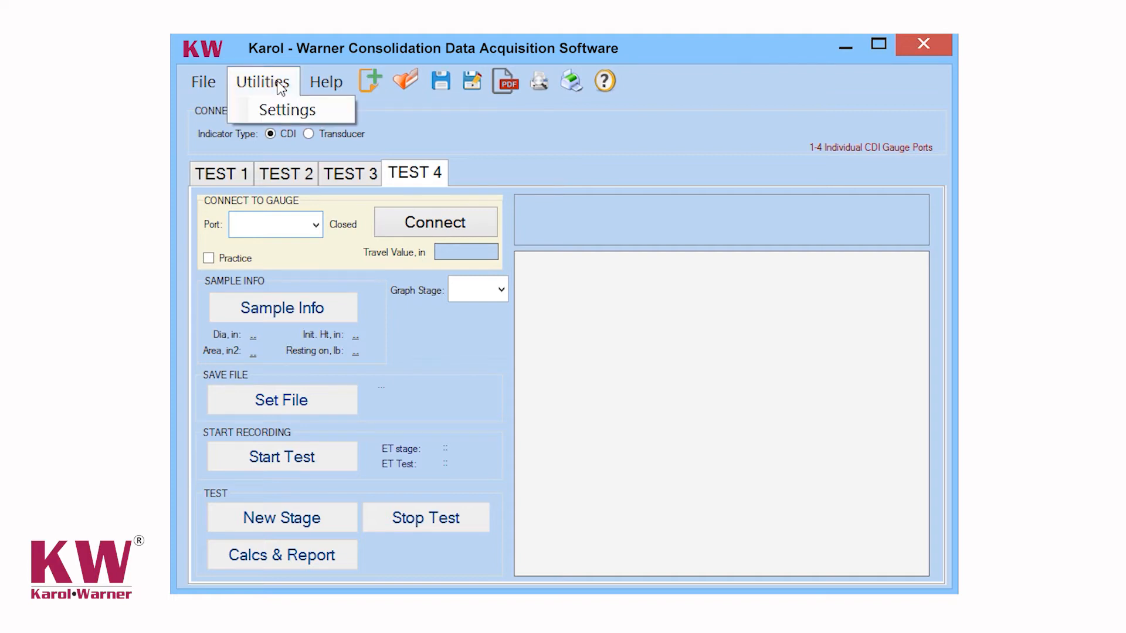
{"action": "left_click", "coordinate": [283, 110]}
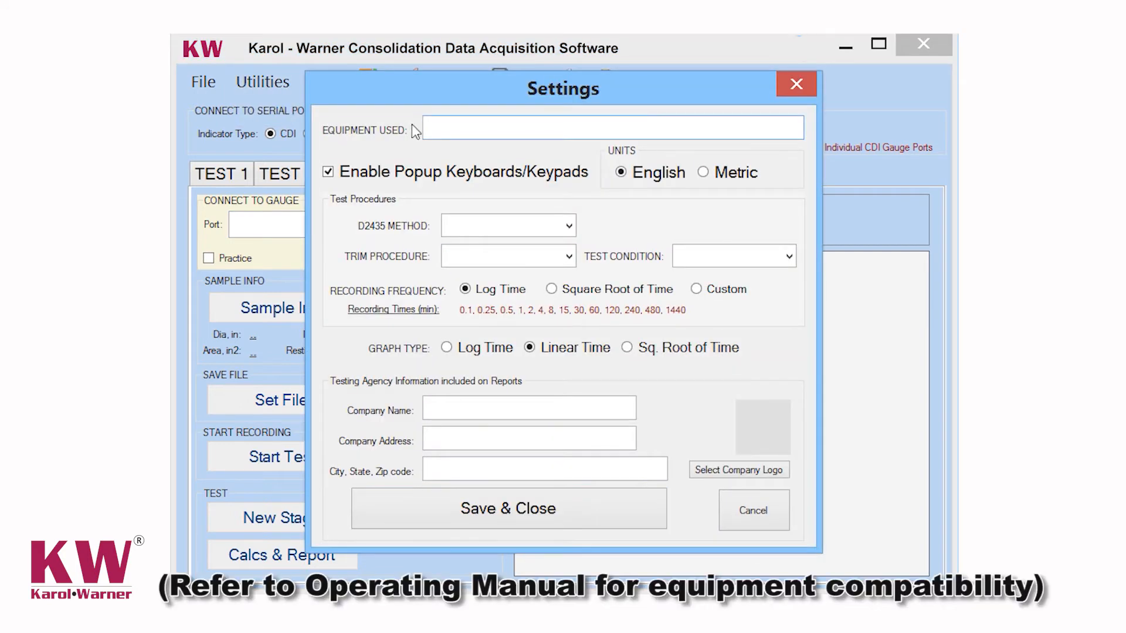
{"action": "left_click", "coordinate": [329, 174]}
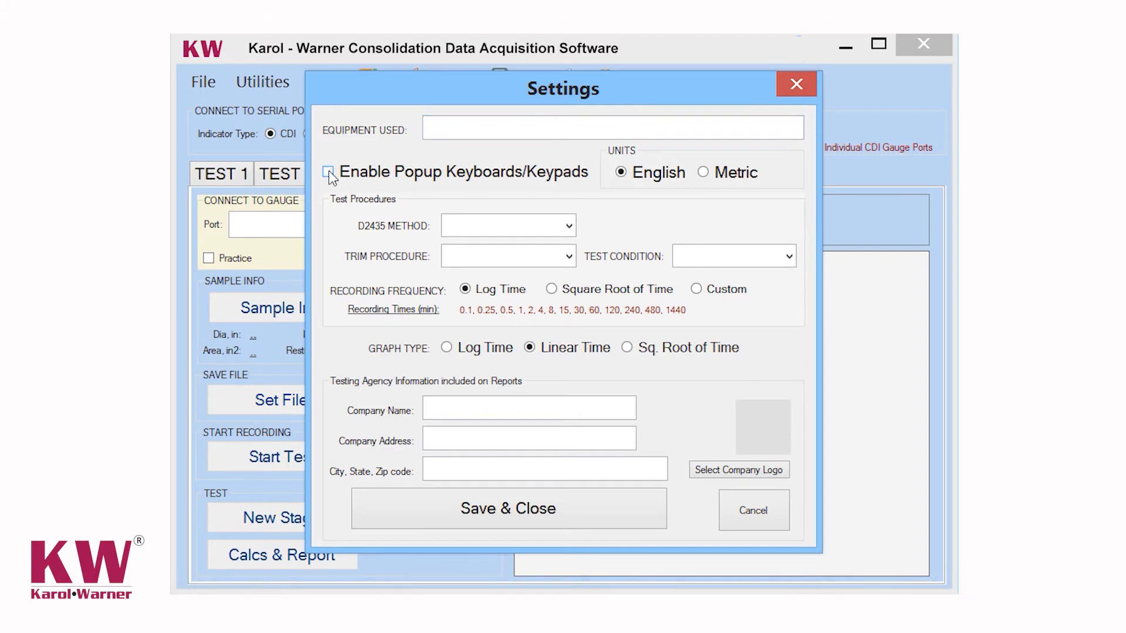
{"action": "left_click", "coordinate": [329, 174]}
{"action": "left_click", "coordinate": [703, 173]}
{"action": "left_click", "coordinate": [621, 173]}
Review the available choices for the D2435 method, trim procedure and test condition without selecting any
{"action": "left_click", "coordinate": [568, 226]}
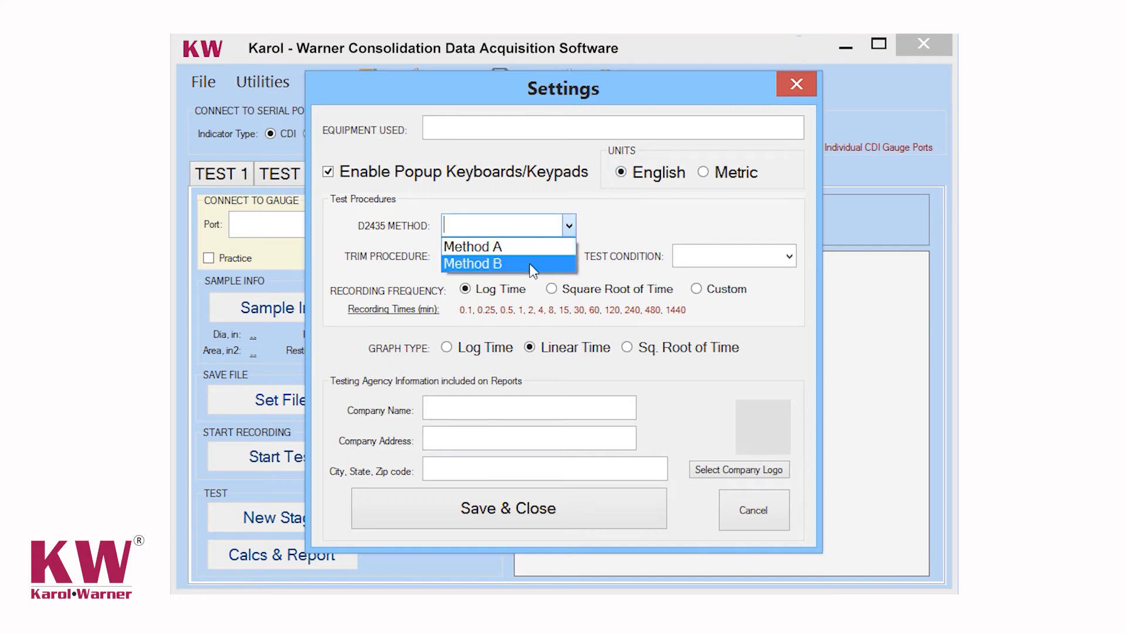
{"action": "left_click", "coordinate": [598, 229]}
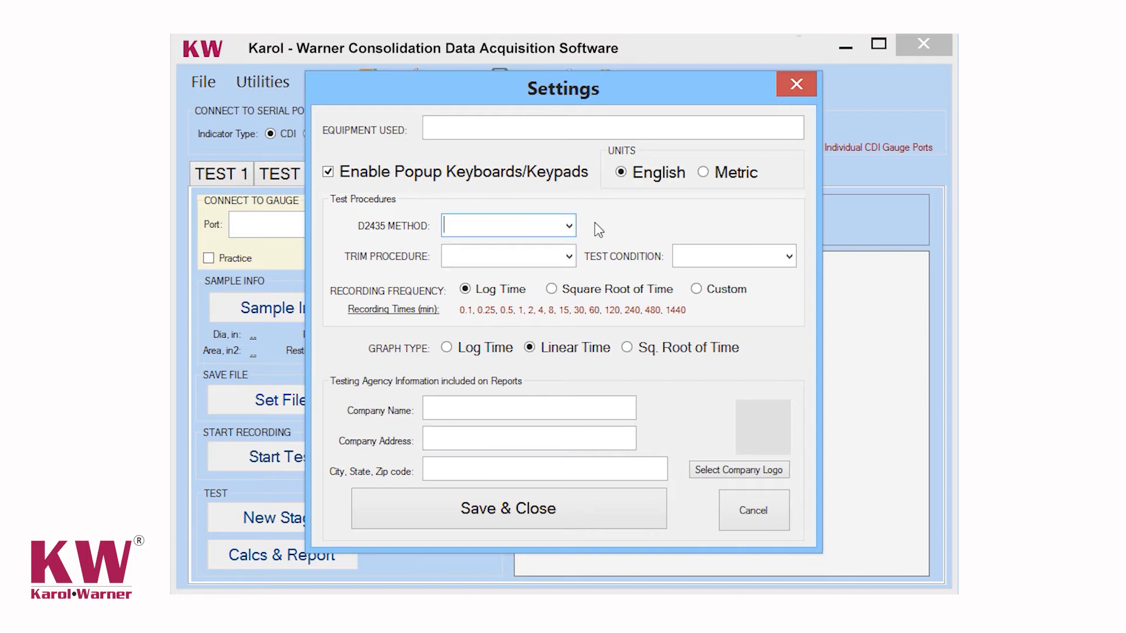
{"action": "left_click", "coordinate": [568, 257]}
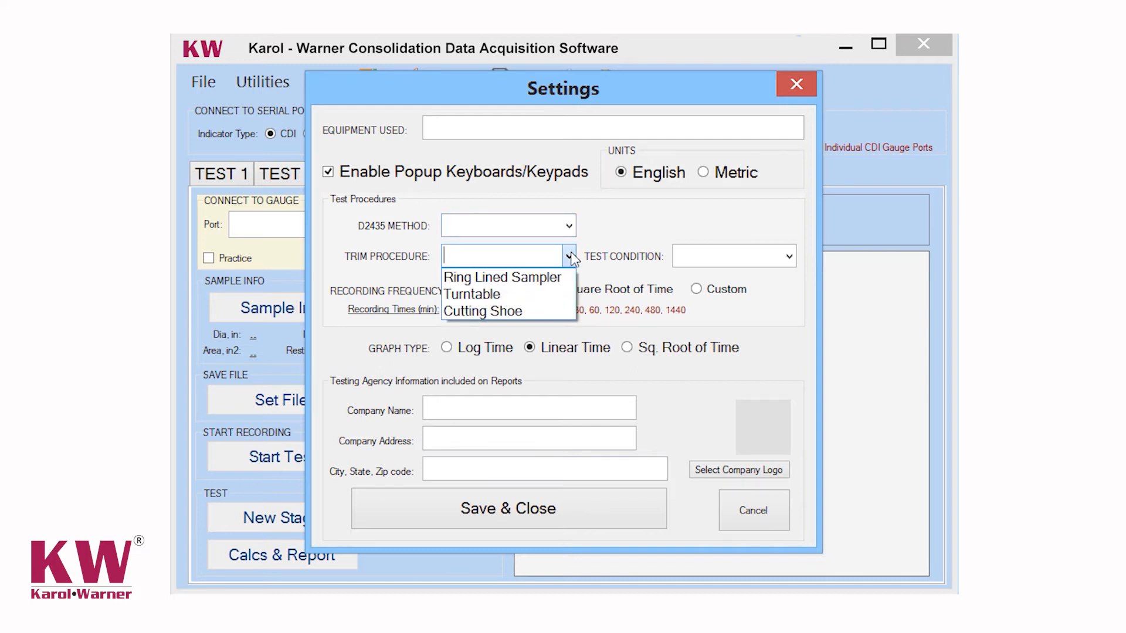
{"action": "left_click", "coordinate": [698, 220]}
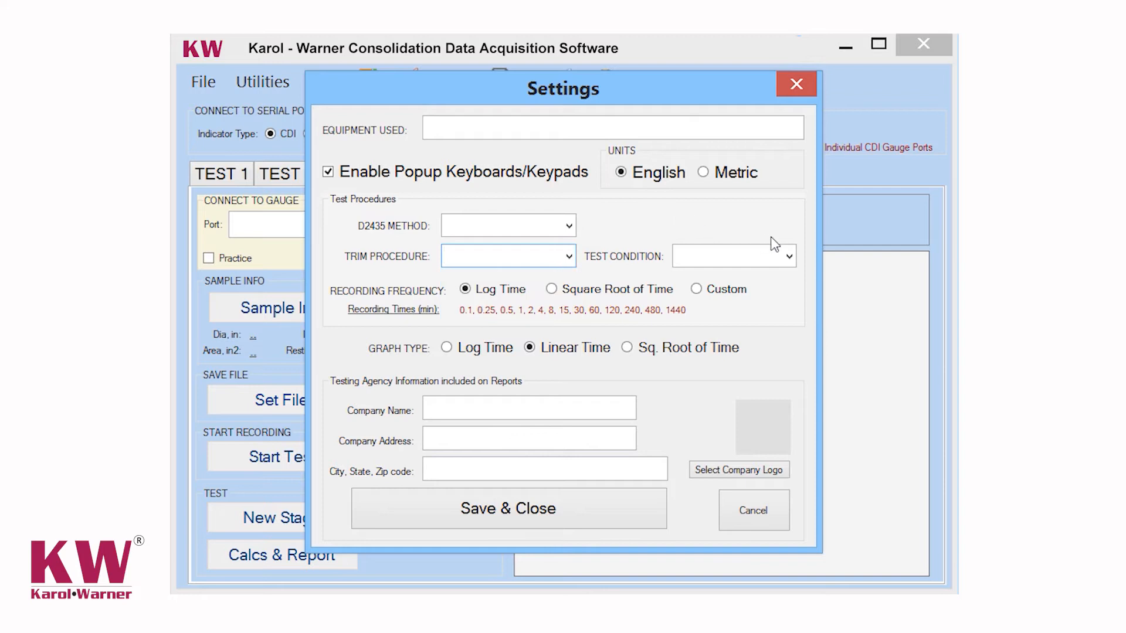
{"action": "left_click", "coordinate": [790, 257]}
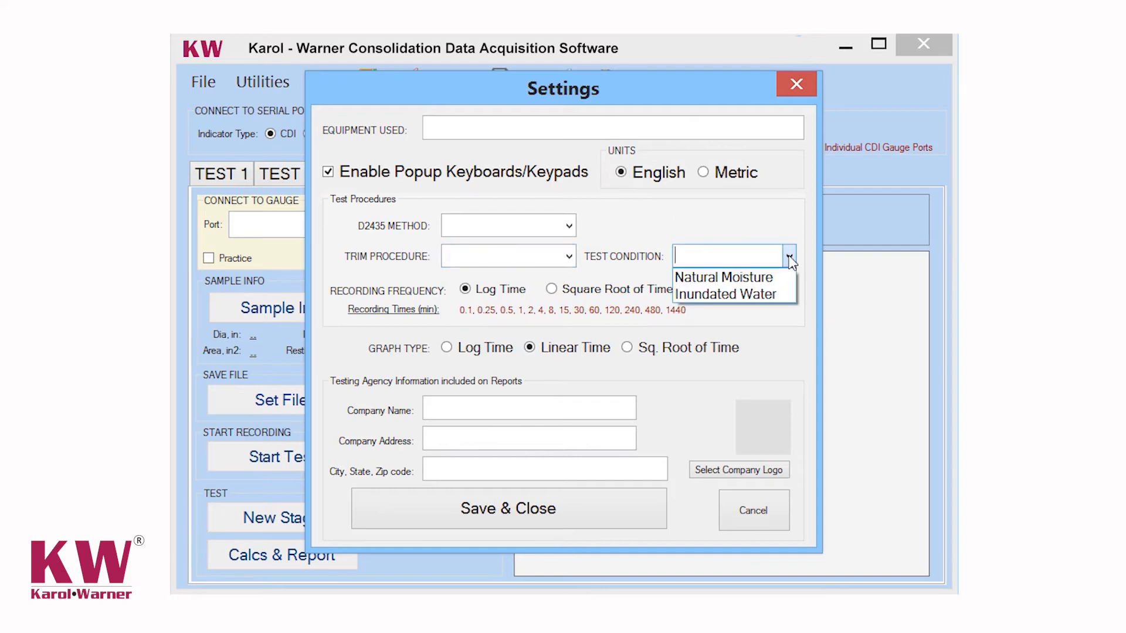
{"action": "left_click", "coordinate": [455, 296]}
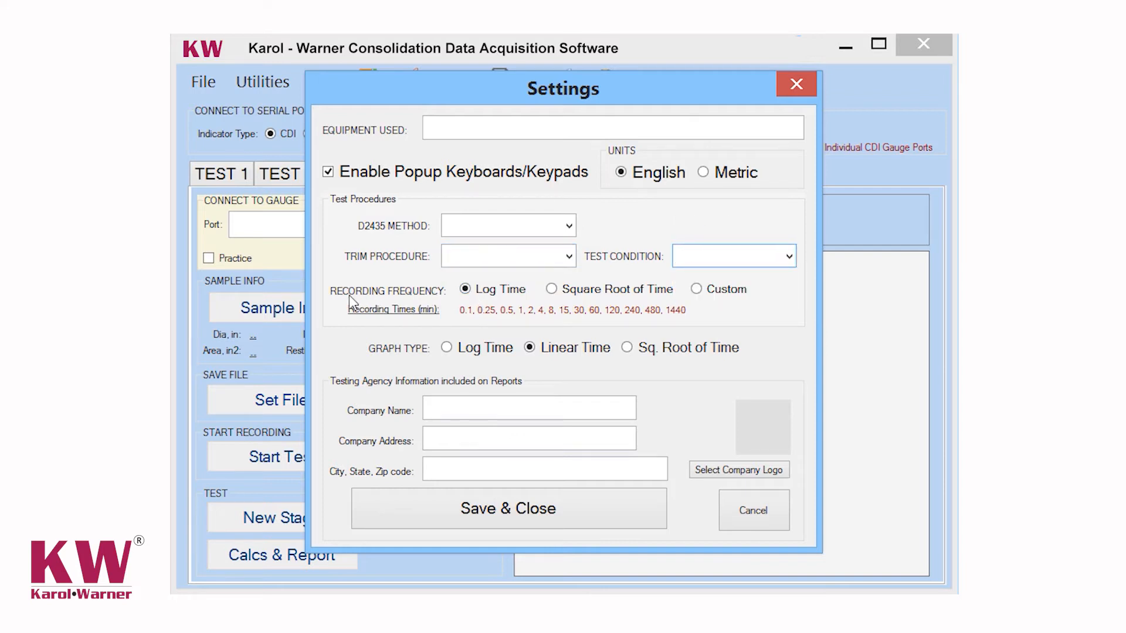
Set the graph type to Log Time, enter "MA-366 Gauge G13-0055 Cable" as the equipment used, and save the settings
{"action": "left_click", "coordinate": [527, 292]}
{"action": "left_click", "coordinate": [447, 350]}
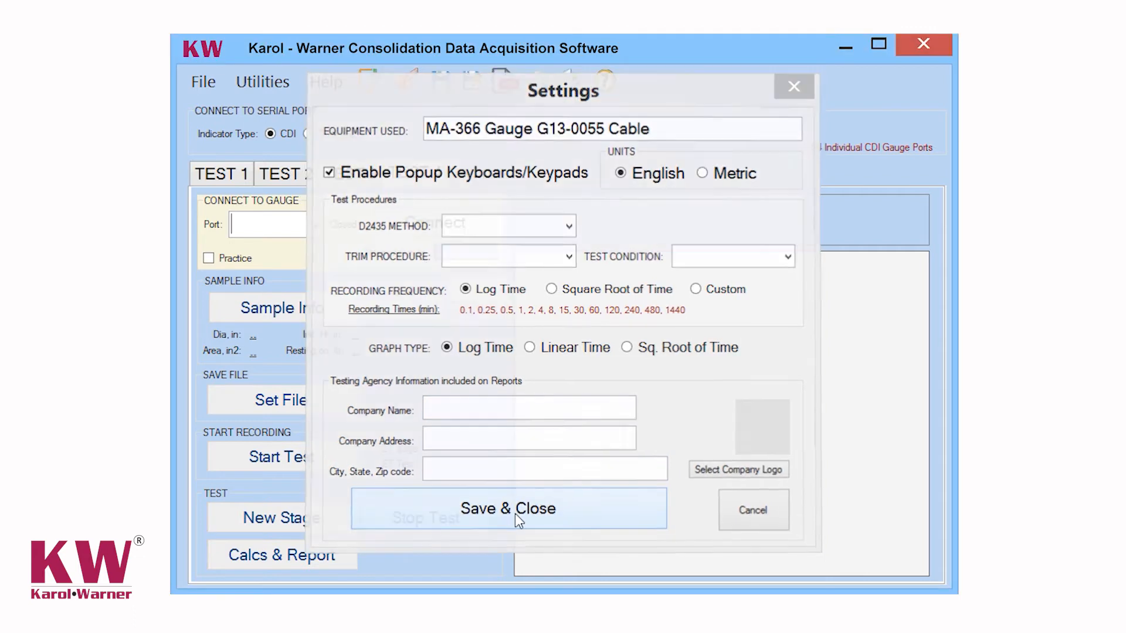
{"action": "left_click", "coordinate": [516, 516]}
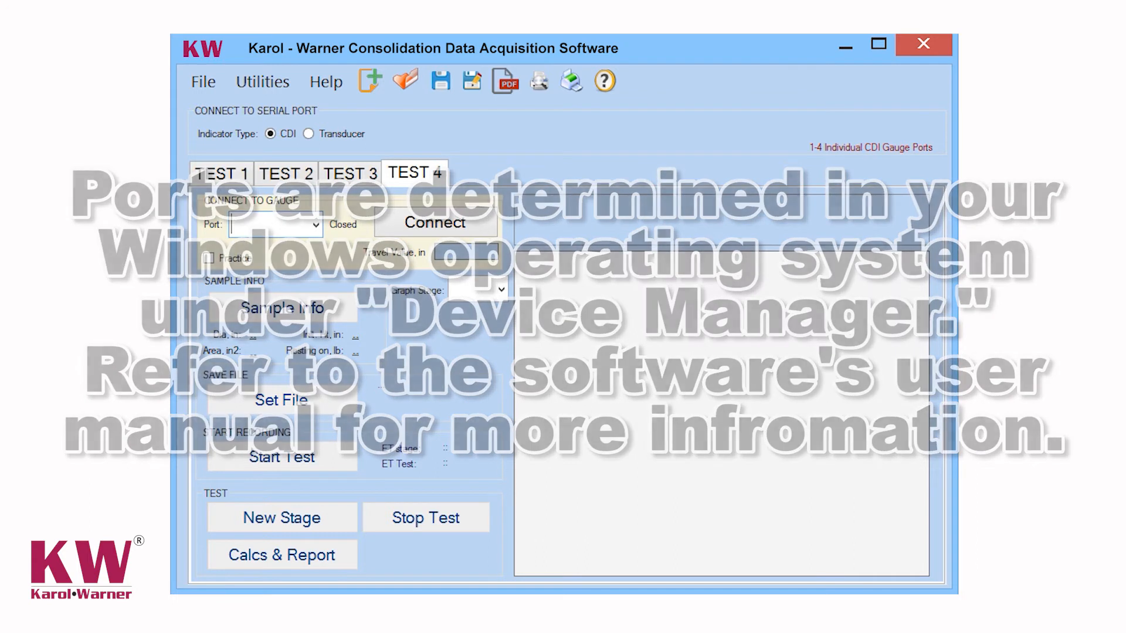
Start a new file and reopen the program settings
{"action": "left_click", "coordinate": [200, 85]}
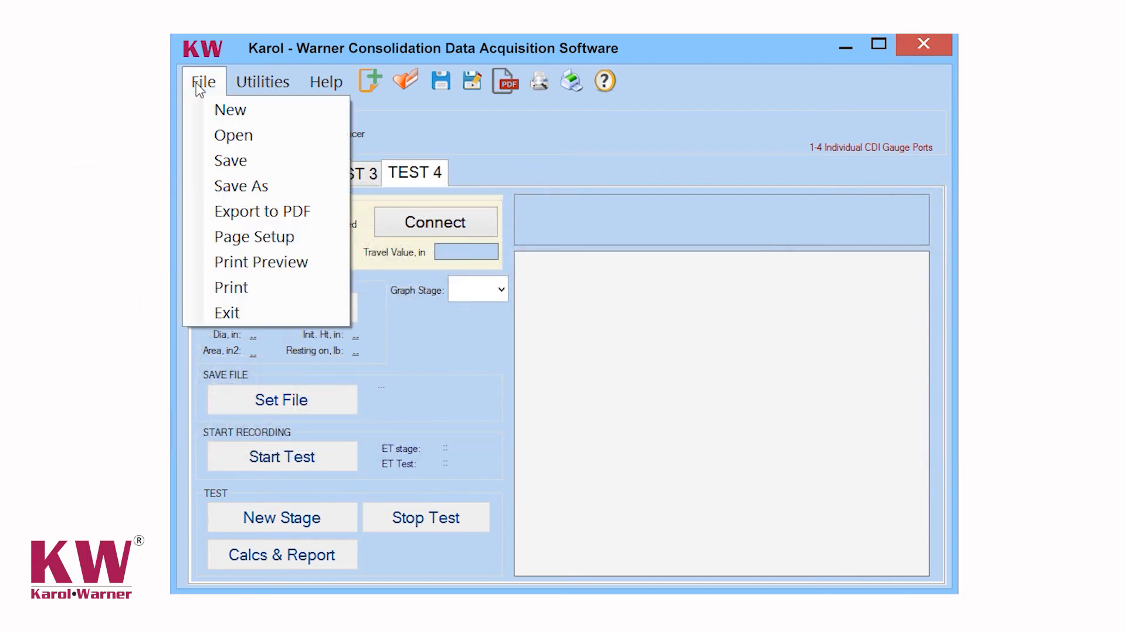
{"action": "left_click", "coordinate": [221, 111]}
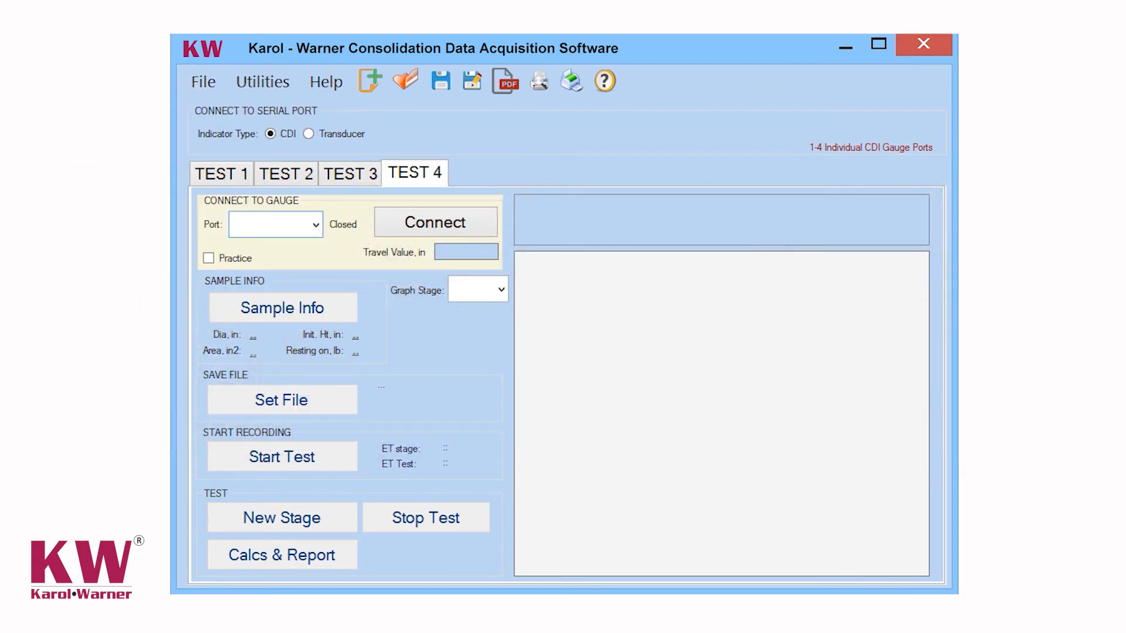
{"action": "left_click", "coordinate": [258, 83]}
{"action": "left_click", "coordinate": [272, 111]}
Set the indicator type to Transducer on readout box channel 1 and connect through port COM1
{"action": "left_click", "coordinate": [308, 134]}
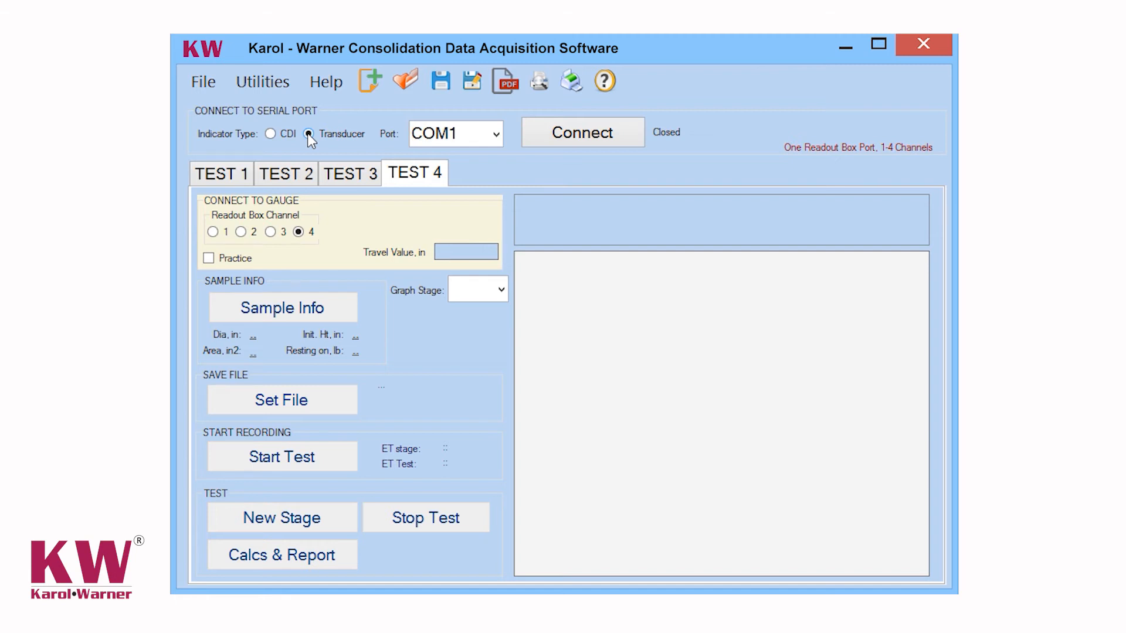
{"action": "left_click", "coordinate": [271, 135]}
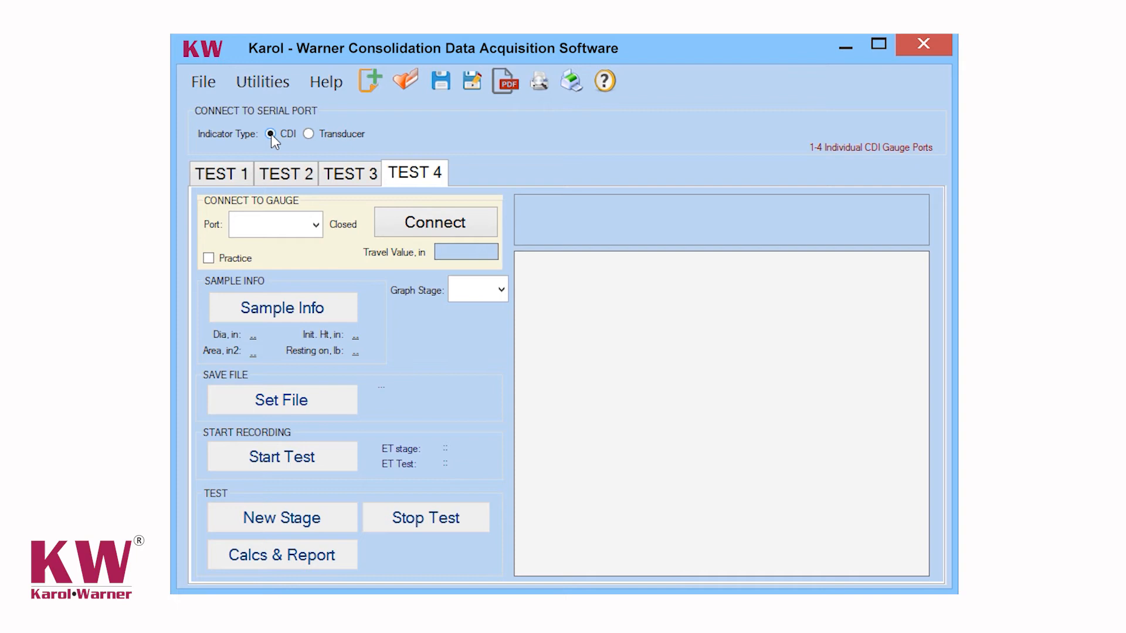
{"action": "left_click", "coordinate": [307, 134]}
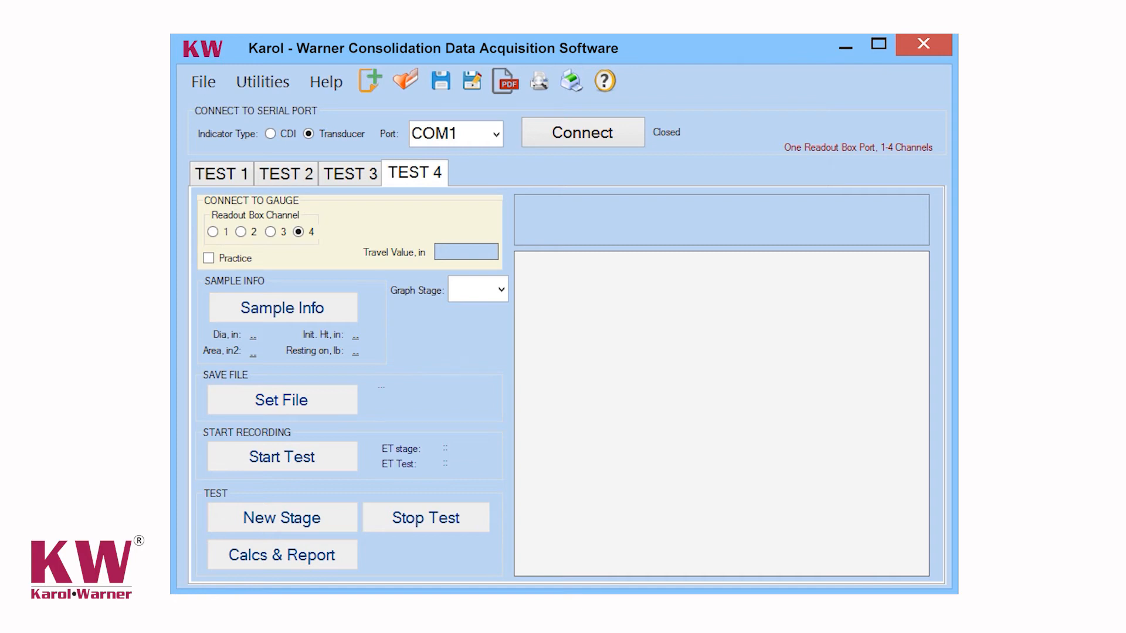
{"action": "left_click", "coordinate": [271, 232]}
{"action": "left_click", "coordinate": [213, 232]}
{"action": "left_click", "coordinate": [497, 134]}
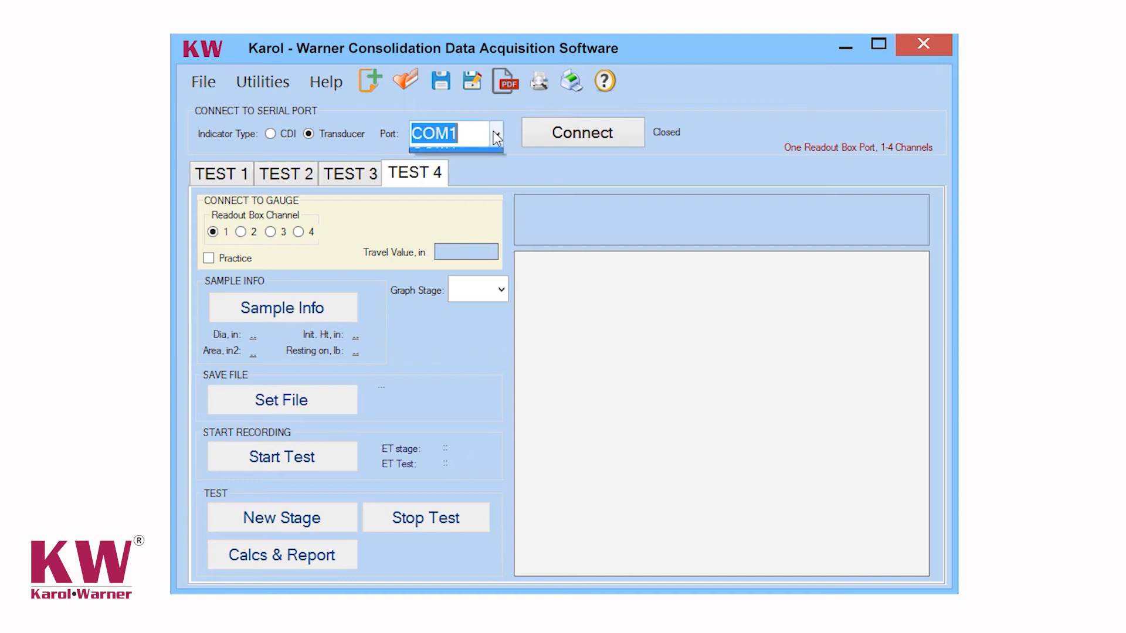
{"action": "left_click", "coordinate": [579, 136]}
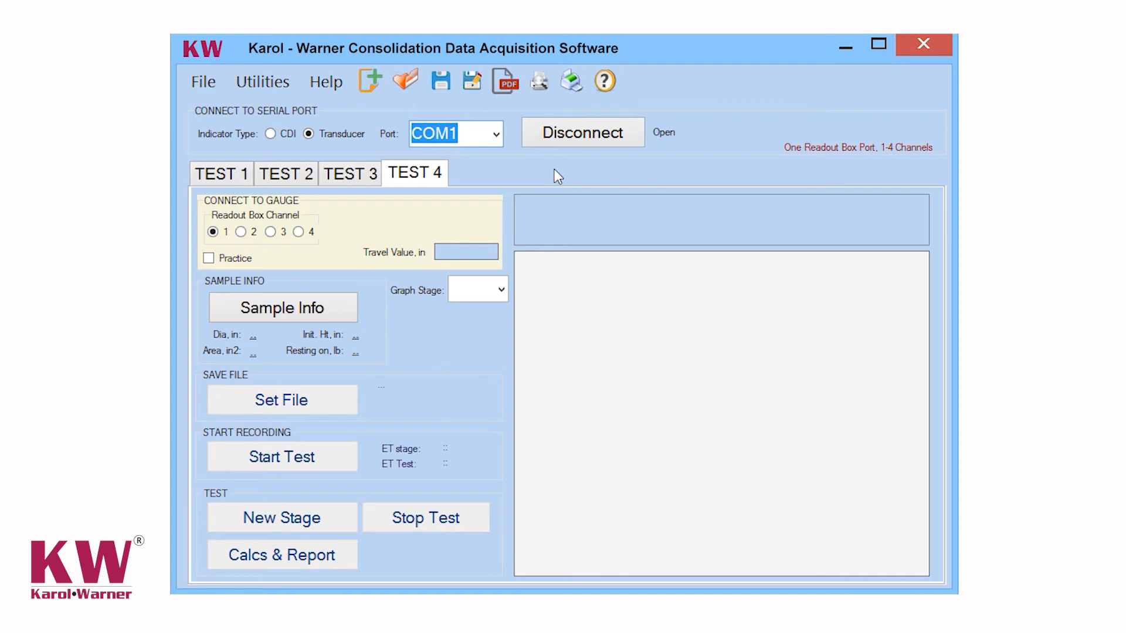
Switch the indicator type to CDI and select COM1 as the gauge port
{"action": "left_click", "coordinate": [270, 133]}
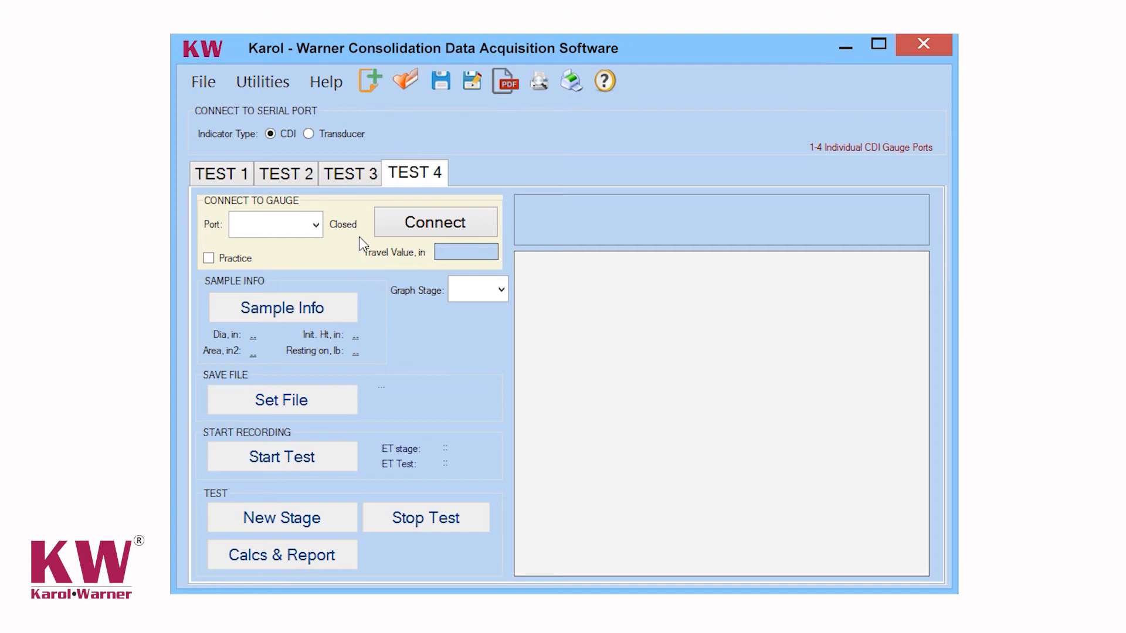
{"action": "left_click", "coordinate": [317, 225]}
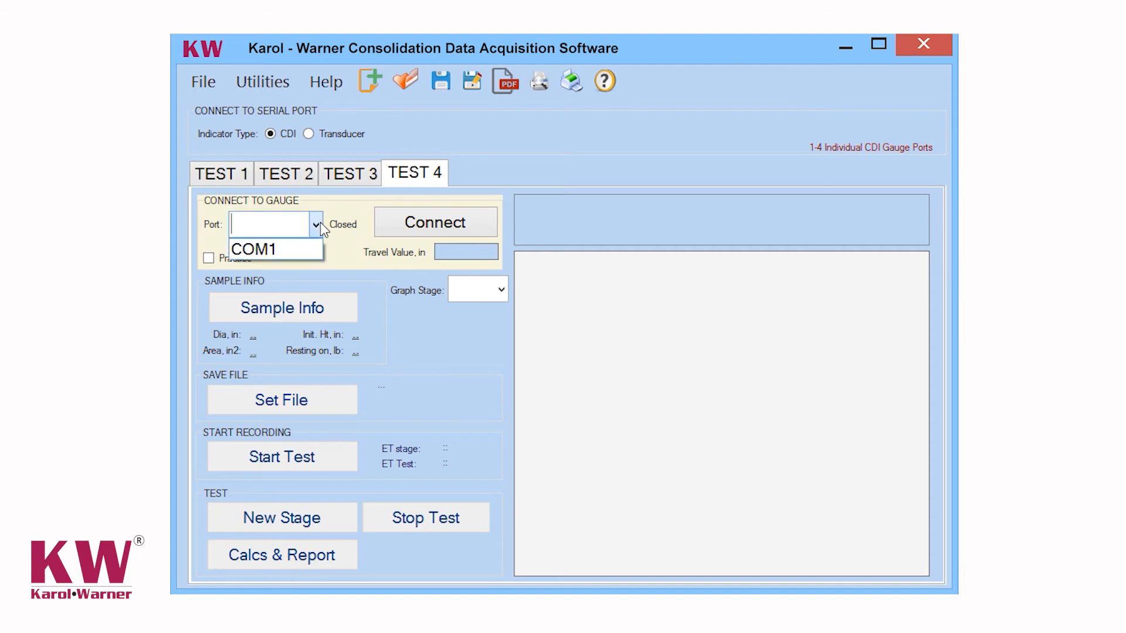
{"action": "left_click", "coordinate": [297, 247]}
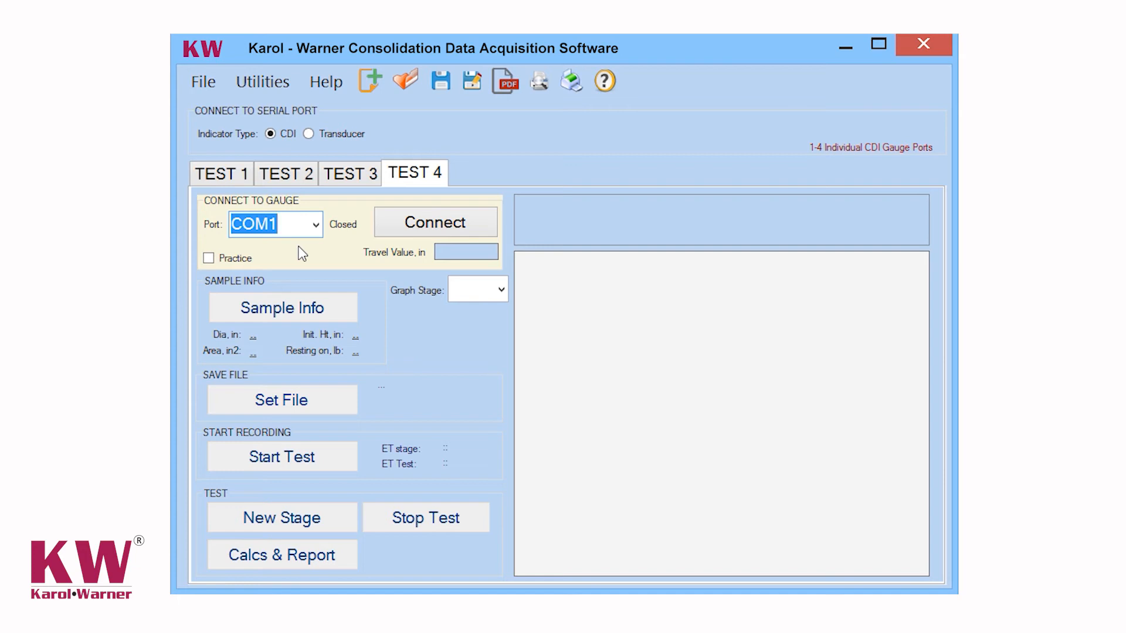
Return the indicator type to Transducer and reconnect the readout box through port COM1
{"action": "left_click", "coordinate": [309, 134]}
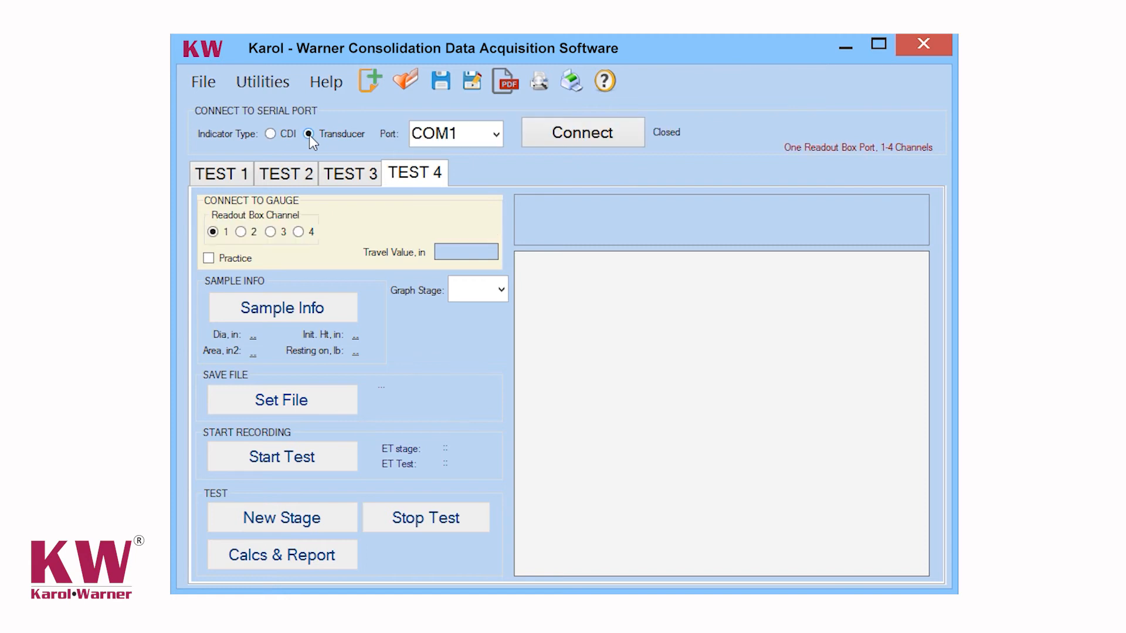
{"action": "left_click", "coordinate": [497, 133]}
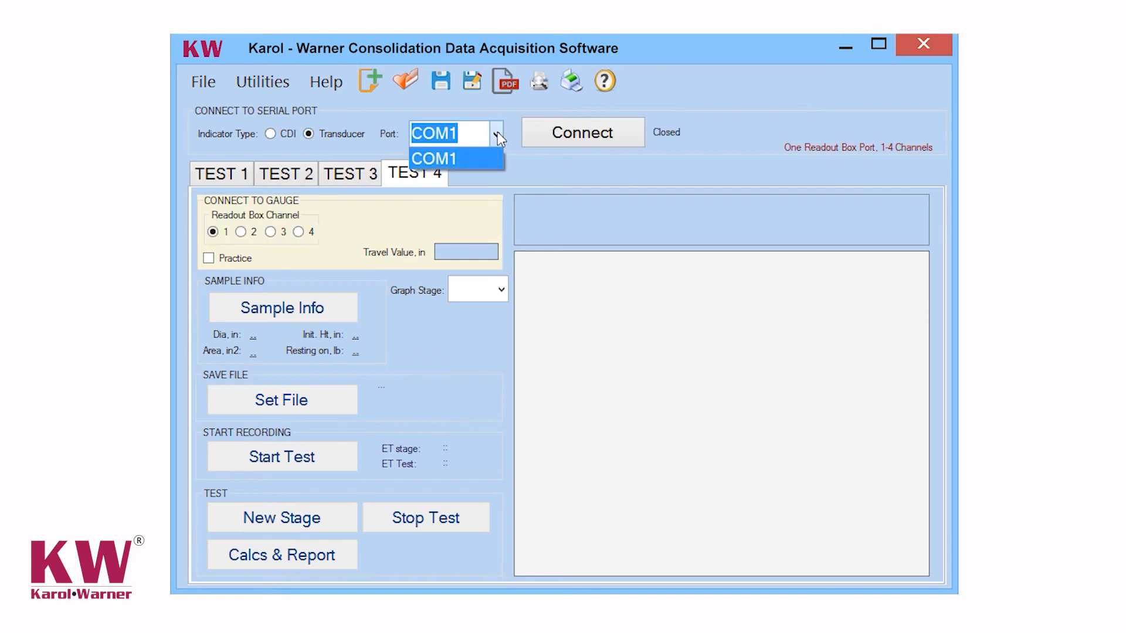
{"action": "left_click", "coordinate": [497, 134]}
{"action": "left_click", "coordinate": [580, 135]}
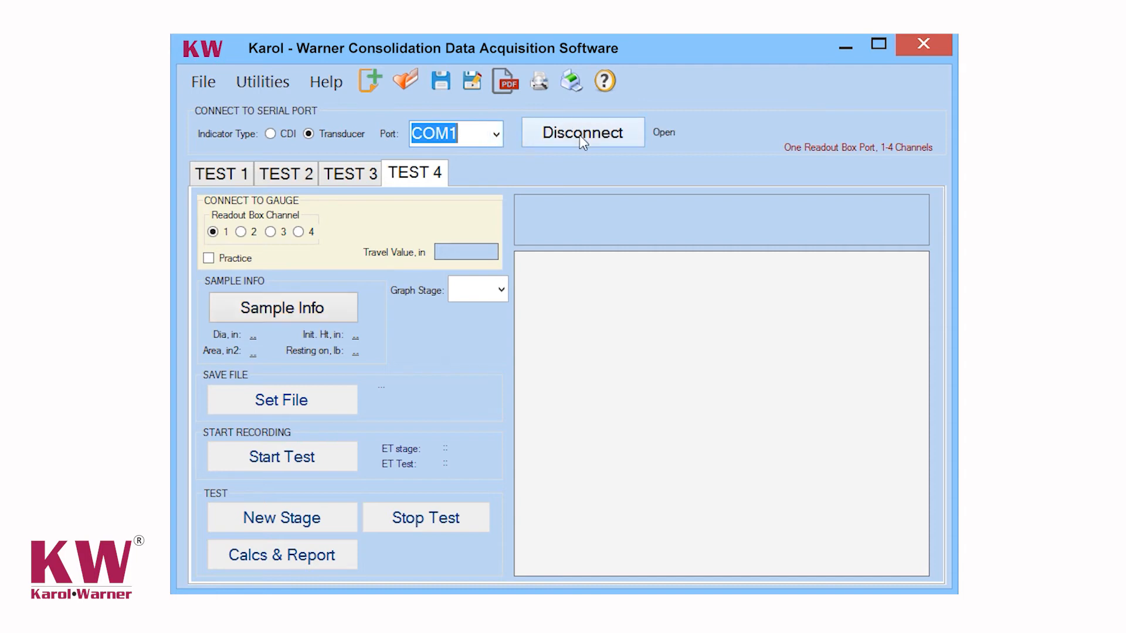
Enable practice mode and save the info for sample 6A: height 1.48 in, diameter 2.25 in, resting mass 1.177 lb, sample mass 121.1 g
{"action": "left_click", "coordinate": [209, 260]}
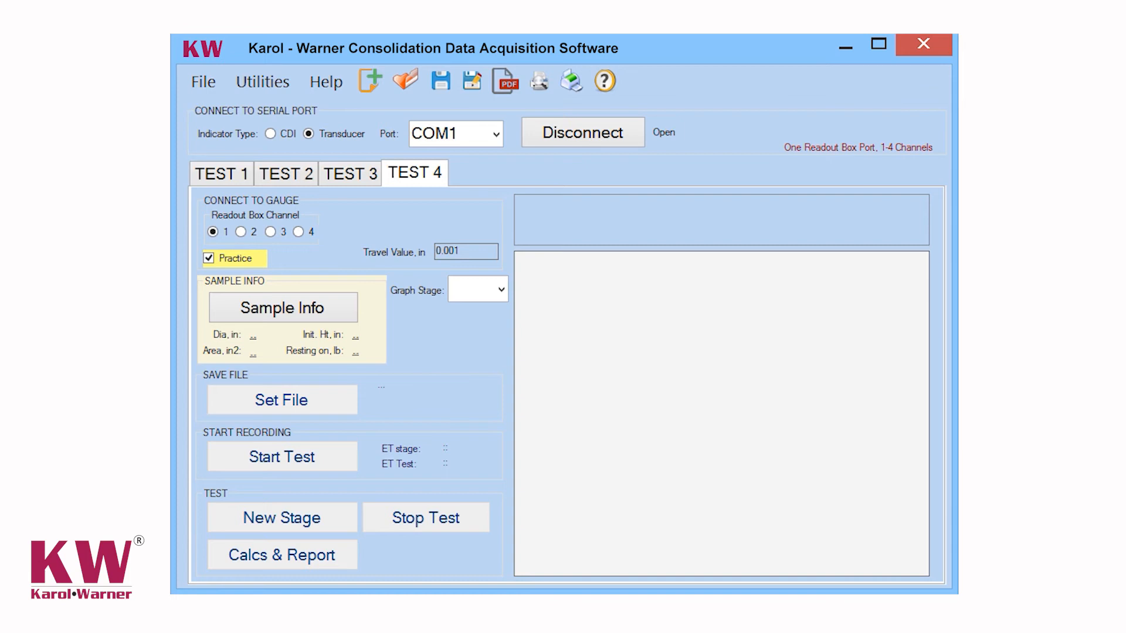
{"action": "left_click", "coordinate": [285, 313]}
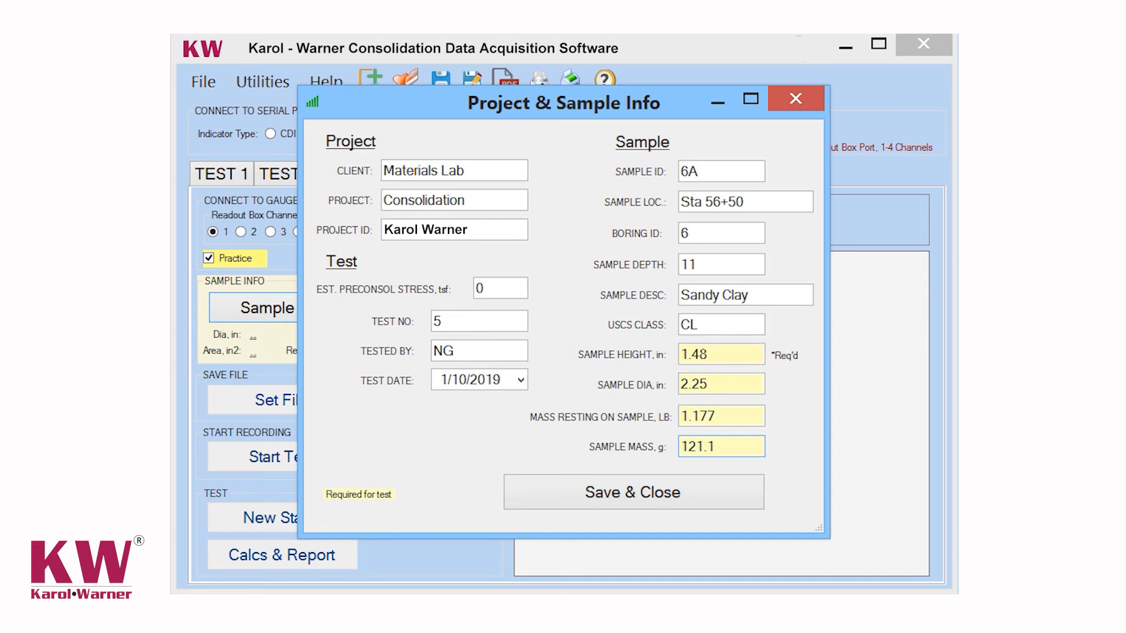
{"action": "left_click", "coordinate": [634, 504]}
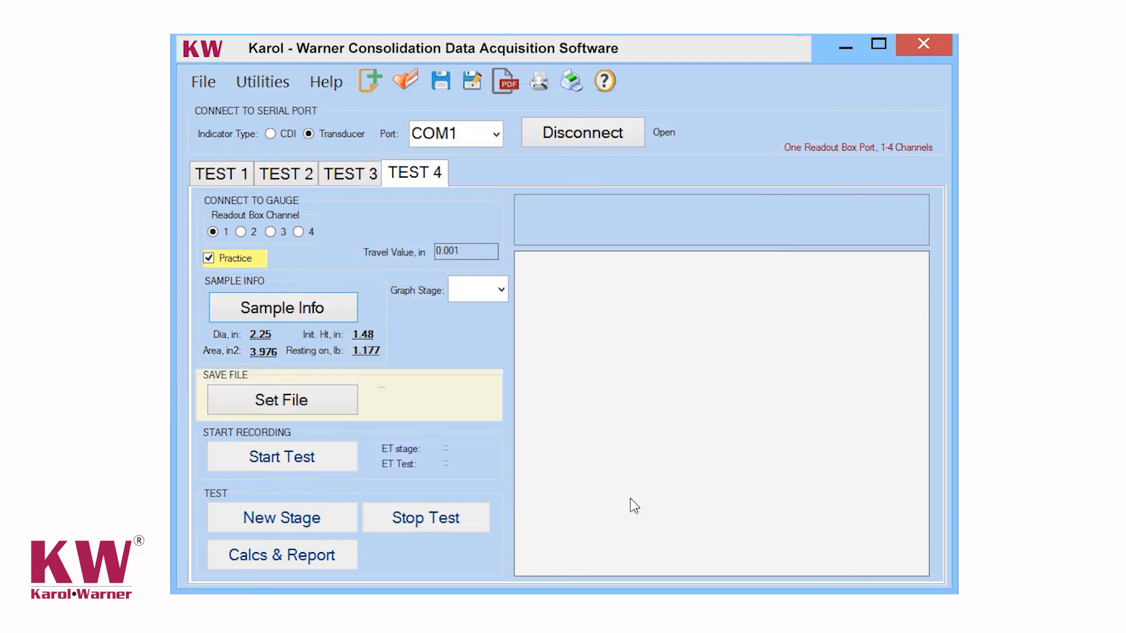
Save the test data file as "Consol Gilson Co., Inc. 6A.cns" in the CONSOILDATION folder
{"action": "left_click", "coordinate": [296, 399]}
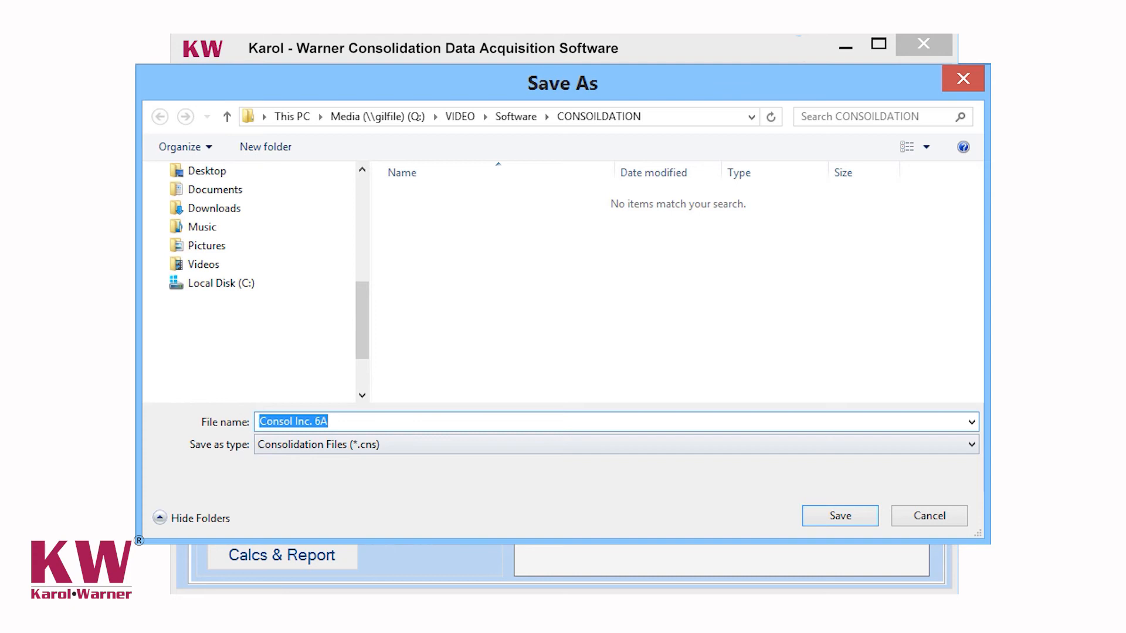
{"action": "key", "text": "Return"}
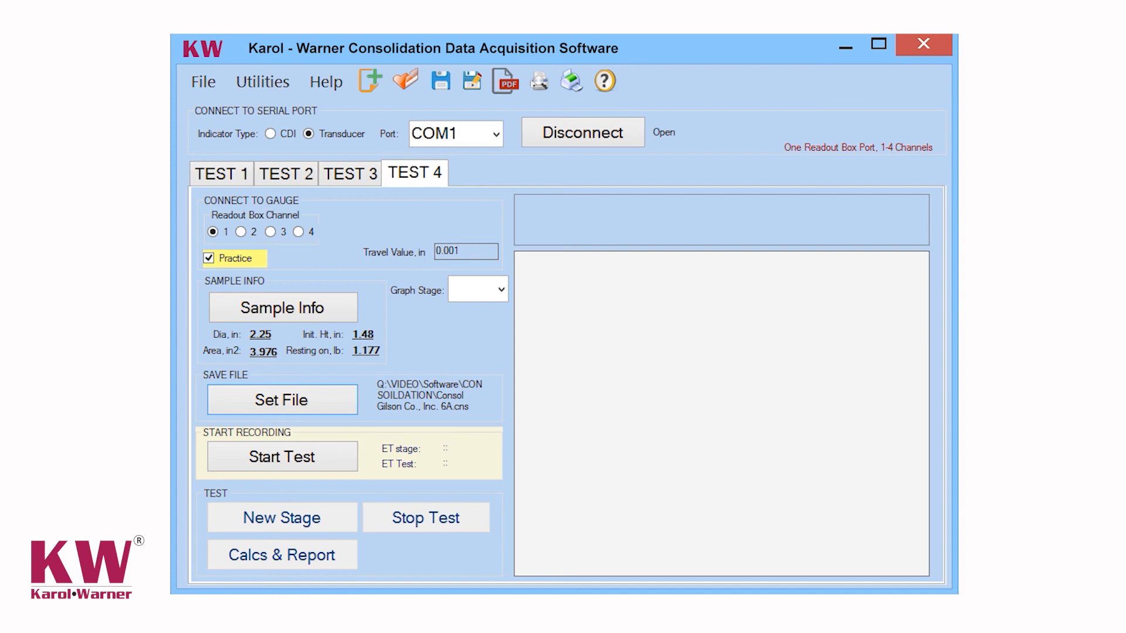
Start recording the test with an incremental stress of 1 tsf for the first stage
{"action": "left_click", "coordinate": [276, 456]}
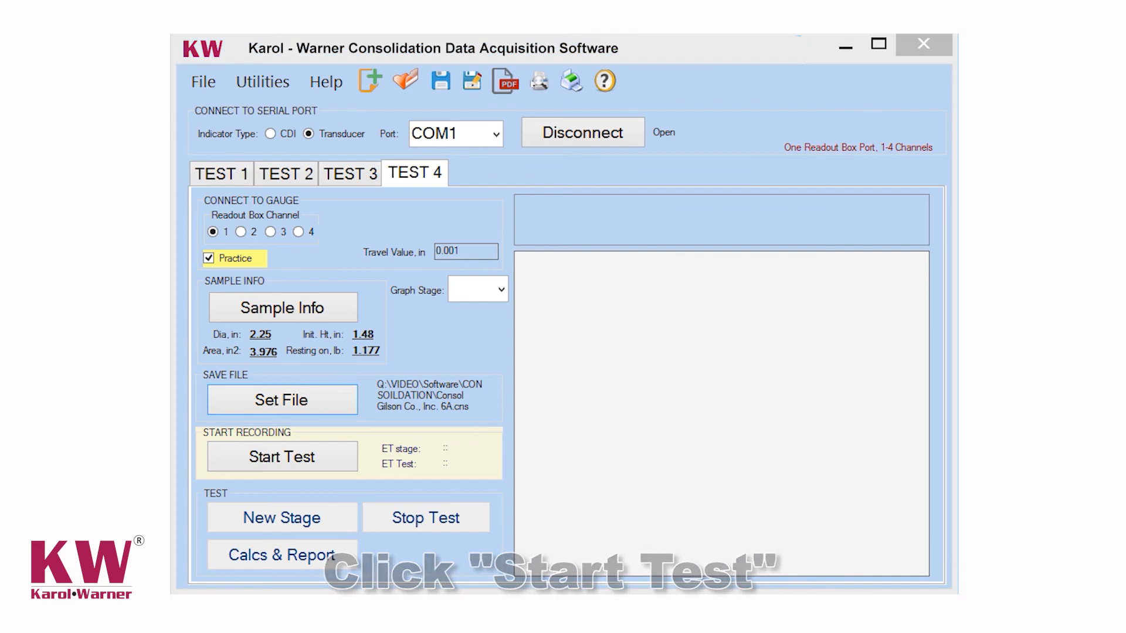
{"action": "left_click", "coordinate": [295, 461]}
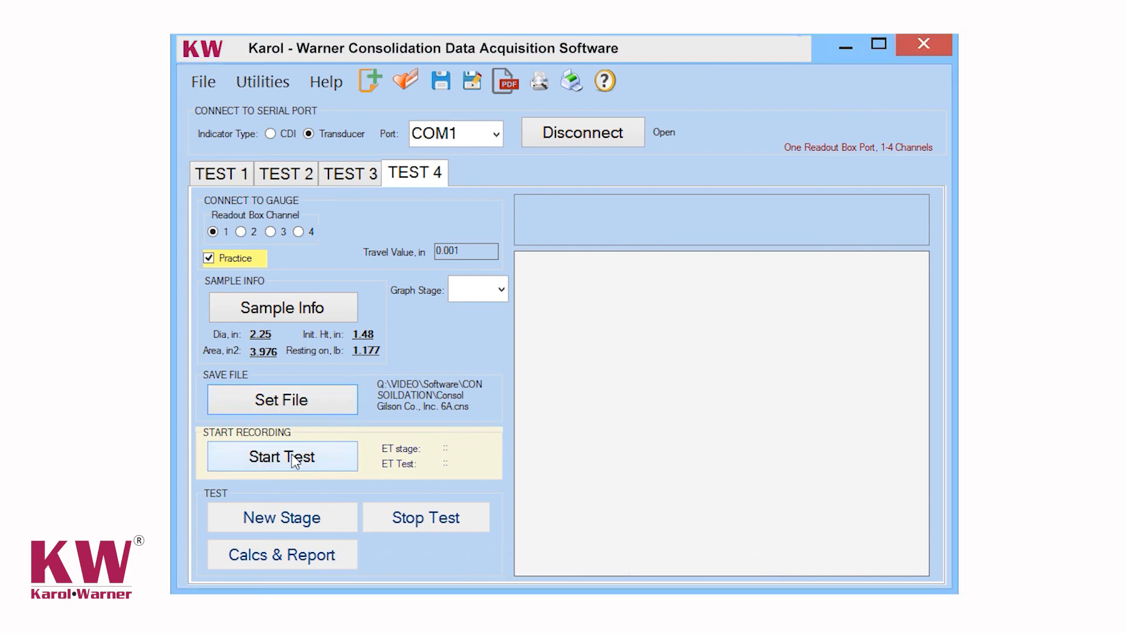
{"action": "left_click", "coordinate": [295, 461]}
{"action": "type", "text": "1"}
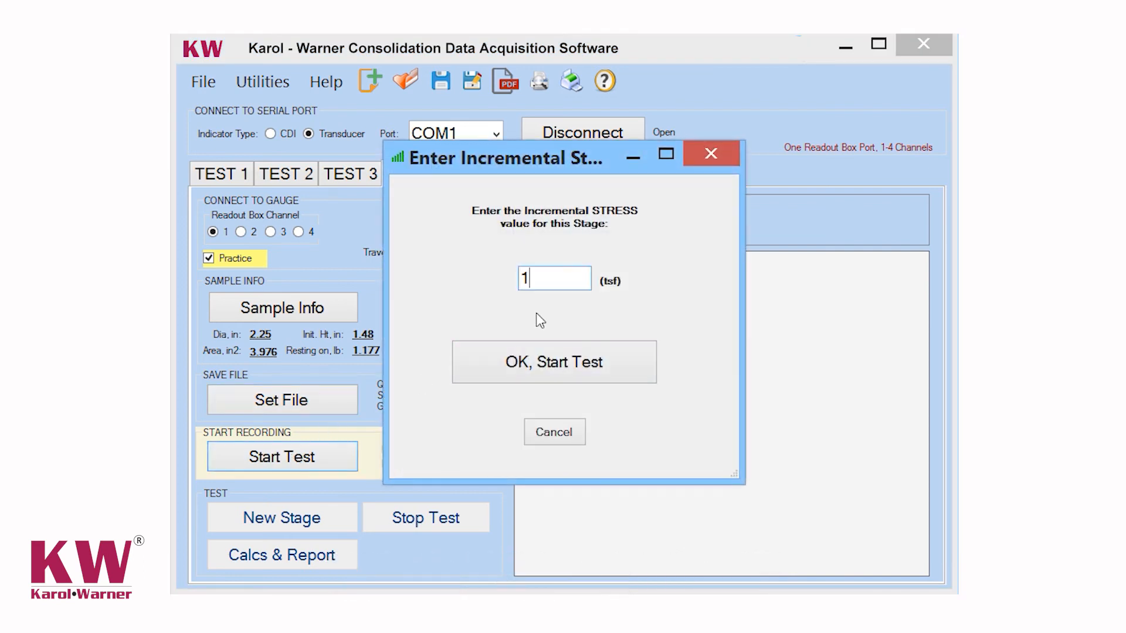
{"action": "left_click", "coordinate": [541, 364]}
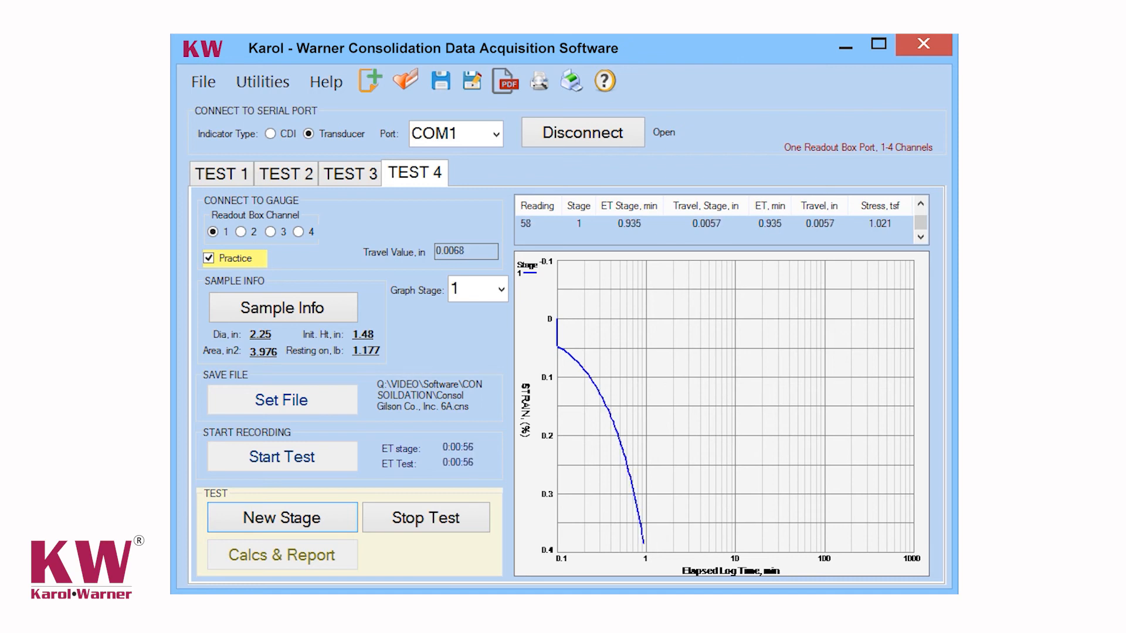
Start a second stage with an incremental stress of 2 tsf and a third stage with 3 tsf
{"action": "left_click", "coordinate": [287, 521]}
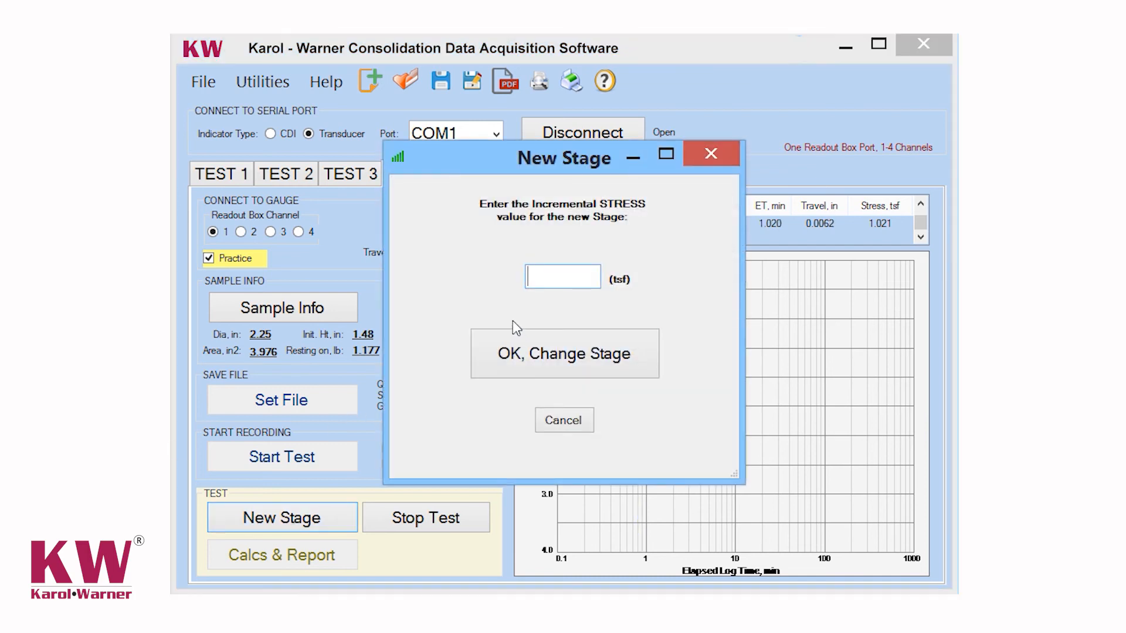
{"action": "type", "text": "2"}
{"action": "left_click", "coordinate": [541, 353]}
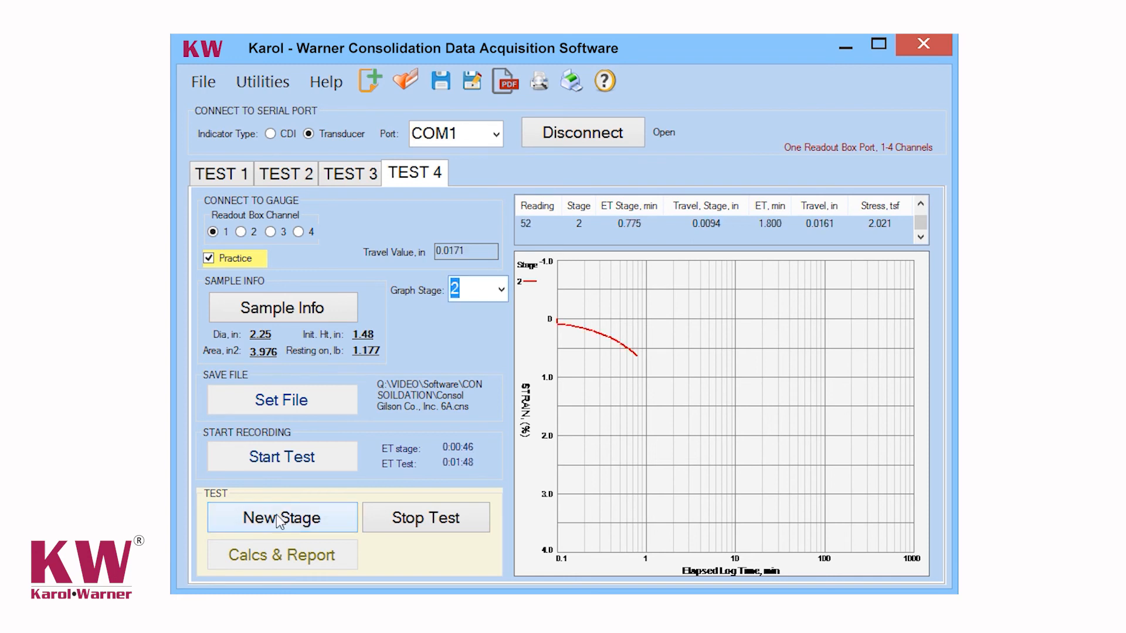
{"action": "left_click", "coordinate": [276, 516]}
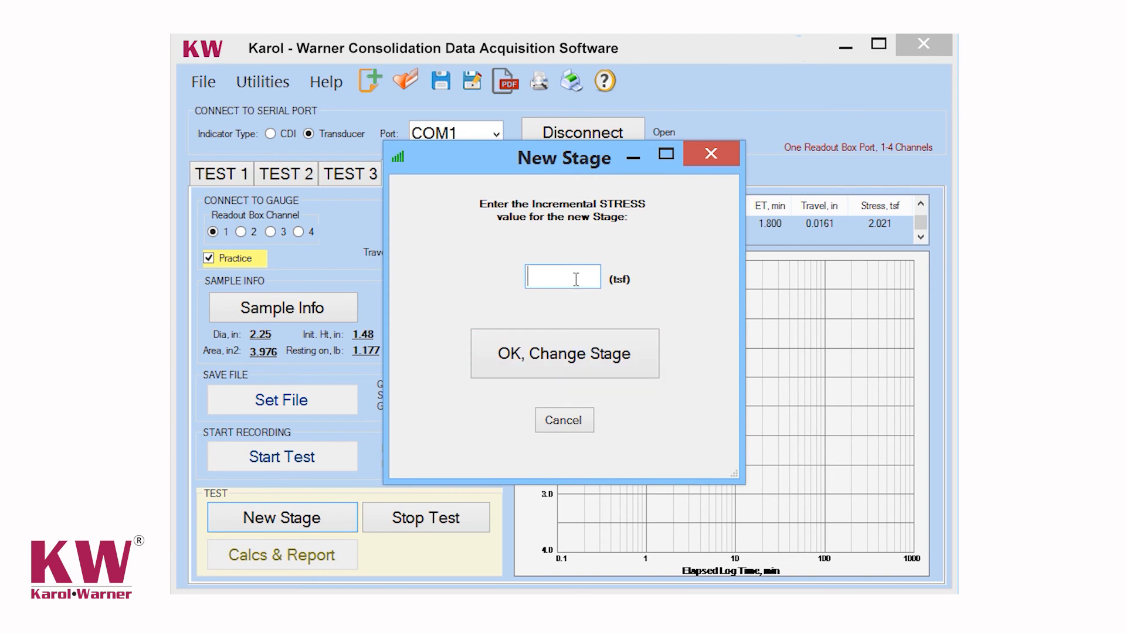
{"action": "left_click", "coordinate": [562, 352]}
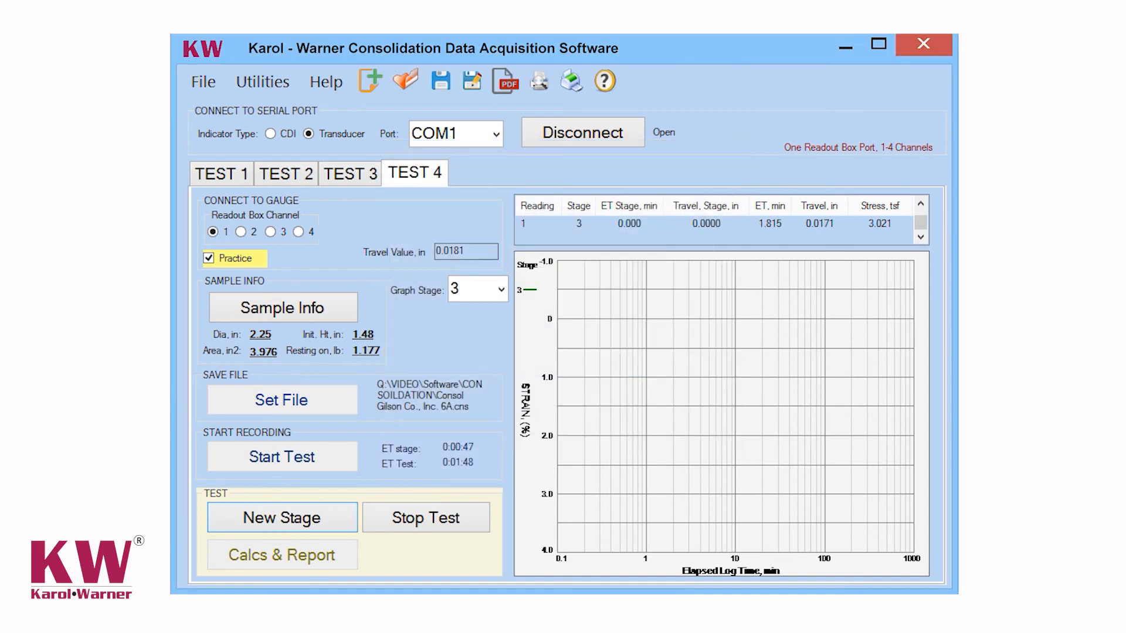
Set the graph to stage 3 and stop the test, acknowledging its completion
{"action": "left_click", "coordinate": [501, 288]}
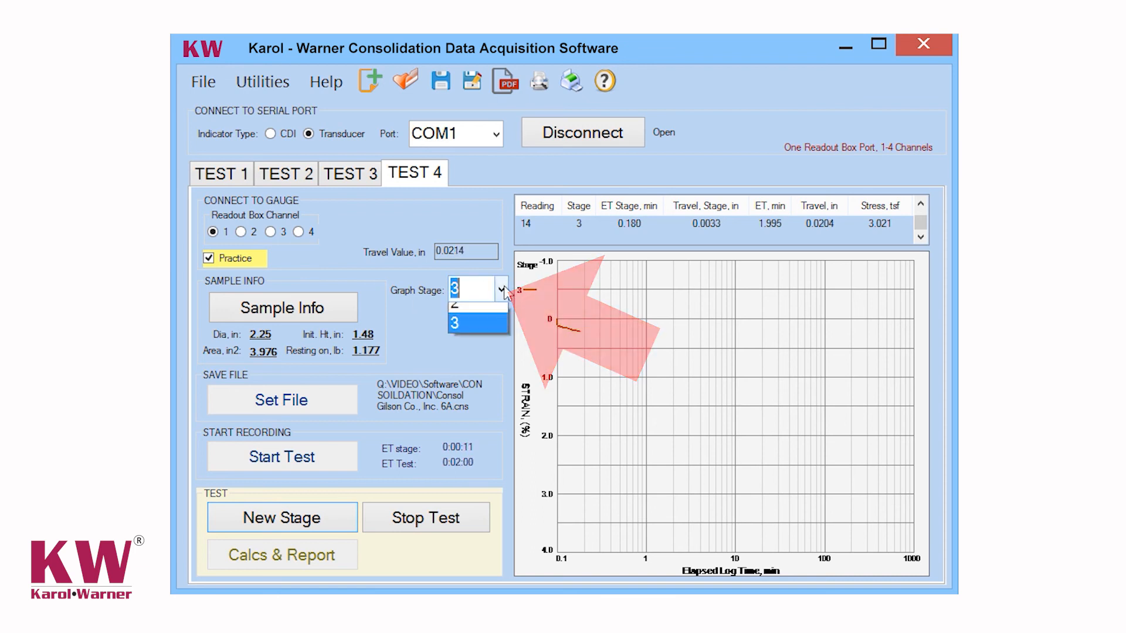
{"action": "left_click", "coordinate": [482, 309]}
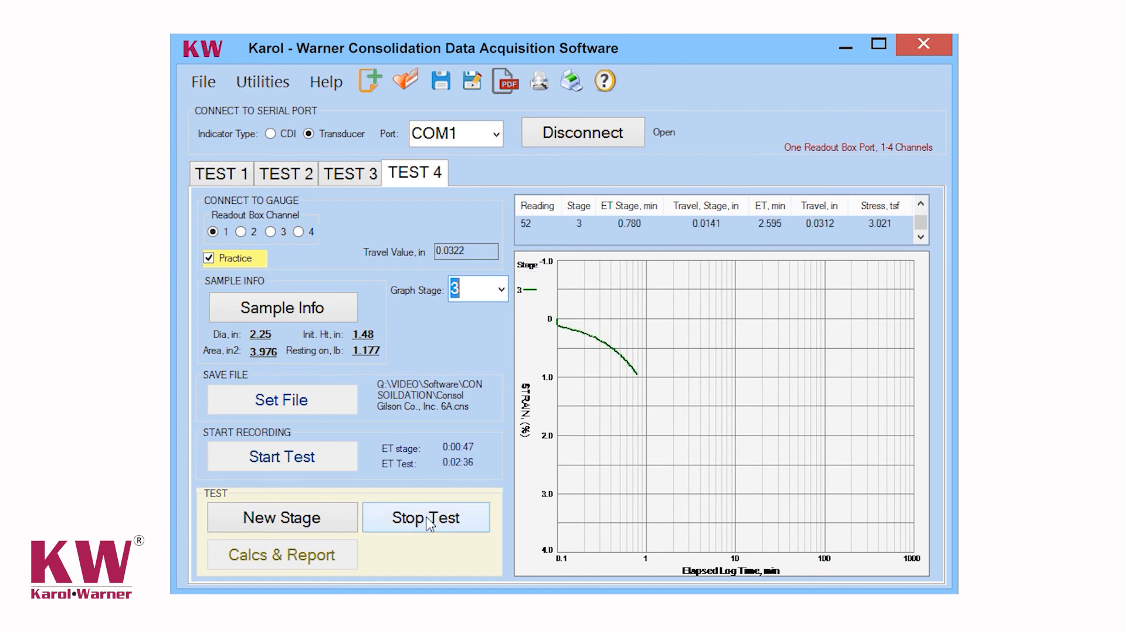
{"action": "left_click", "coordinate": [428, 521]}
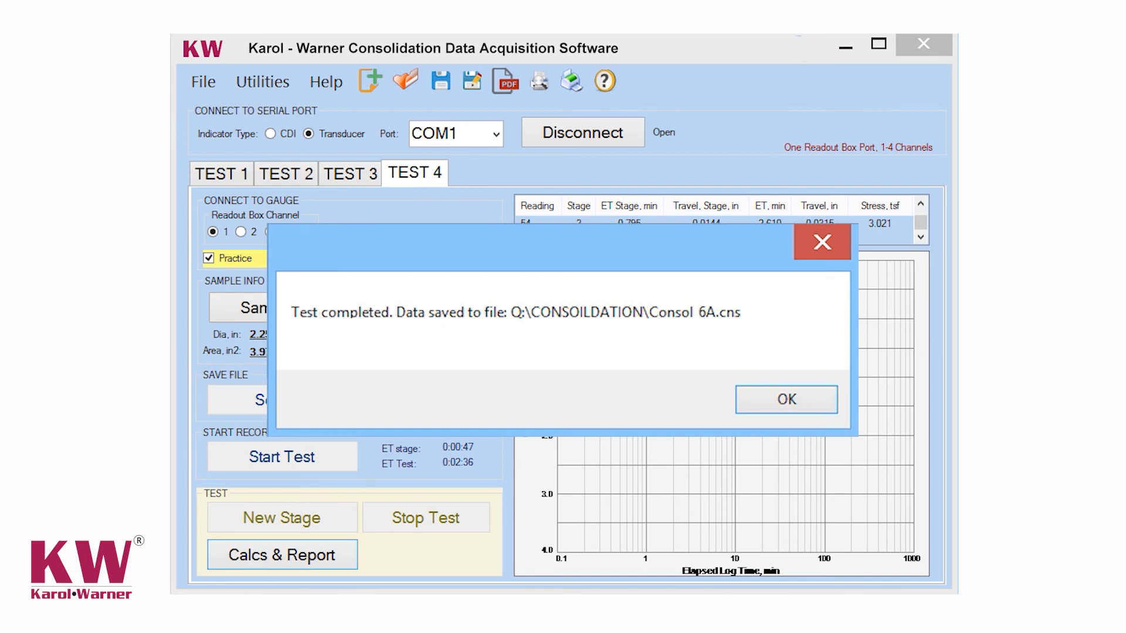
{"action": "key", "text": "Return"}
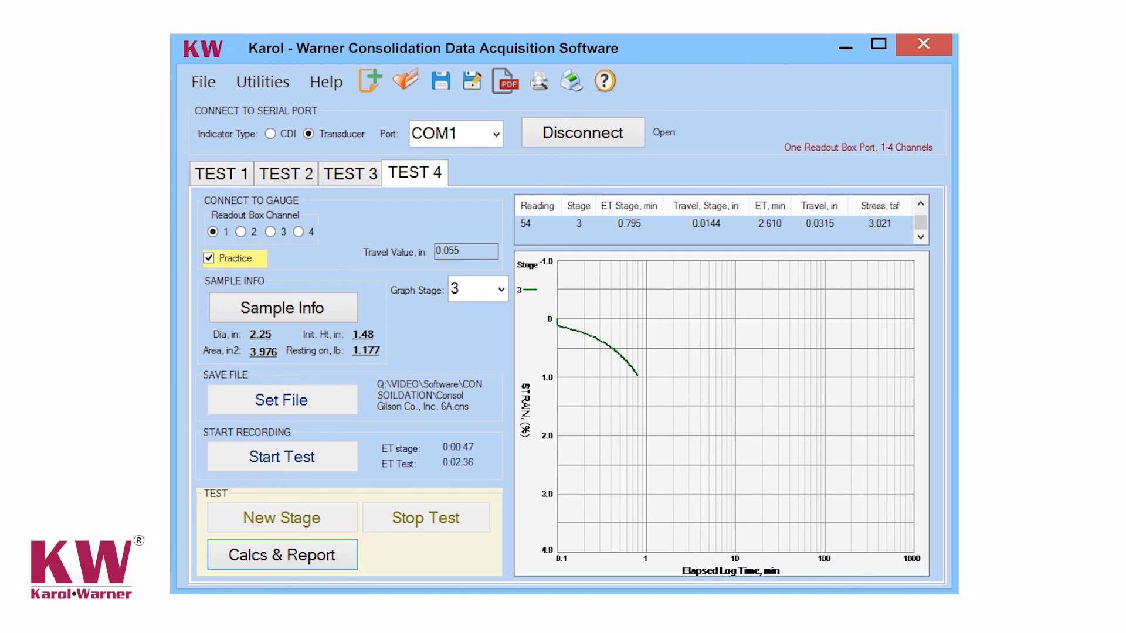
Enter after-test height 0.72 in, moist/dry mass 115.1/98.2 g, deformation correction 0.0002 in, specific gravity 2.65, water density 62.24 pcf, final stress 3 tsf, resting mass 1.177 lb
{"action": "left_click", "coordinate": [284, 557]}
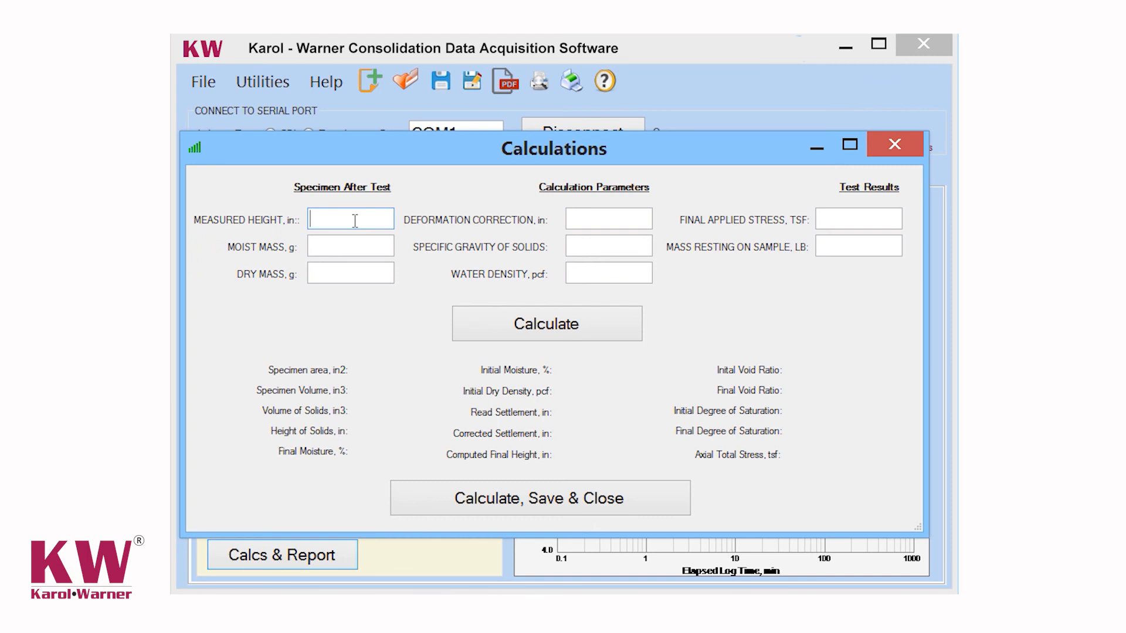
{"action": "type", "text": "0.72"}
{"action": "left_click", "coordinate": [343, 247]}
{"action": "type", "text": "115.1"}
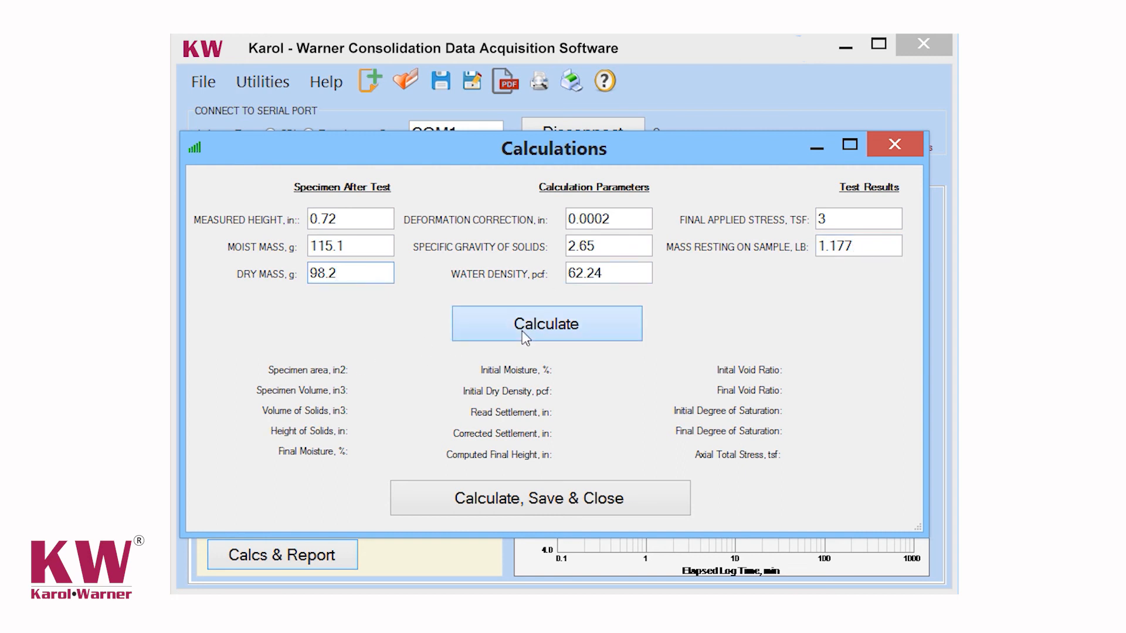
Calculate and save the test results, and generate the PDF report with all stages graphed
{"action": "left_click", "coordinate": [522, 331]}
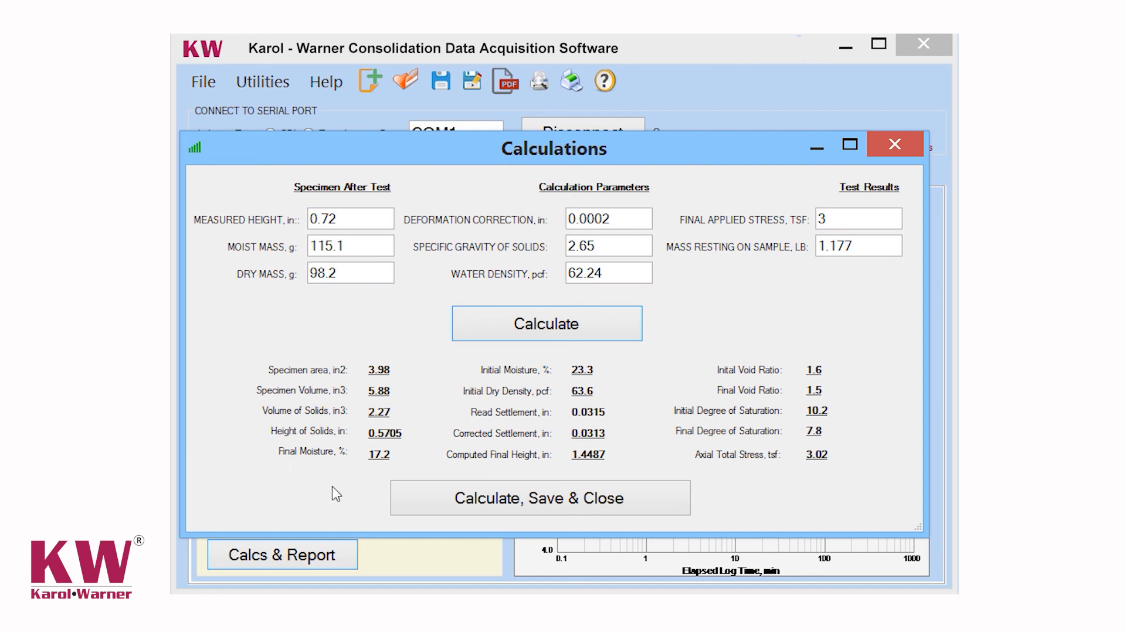
{"action": "left_click", "coordinate": [543, 505]}
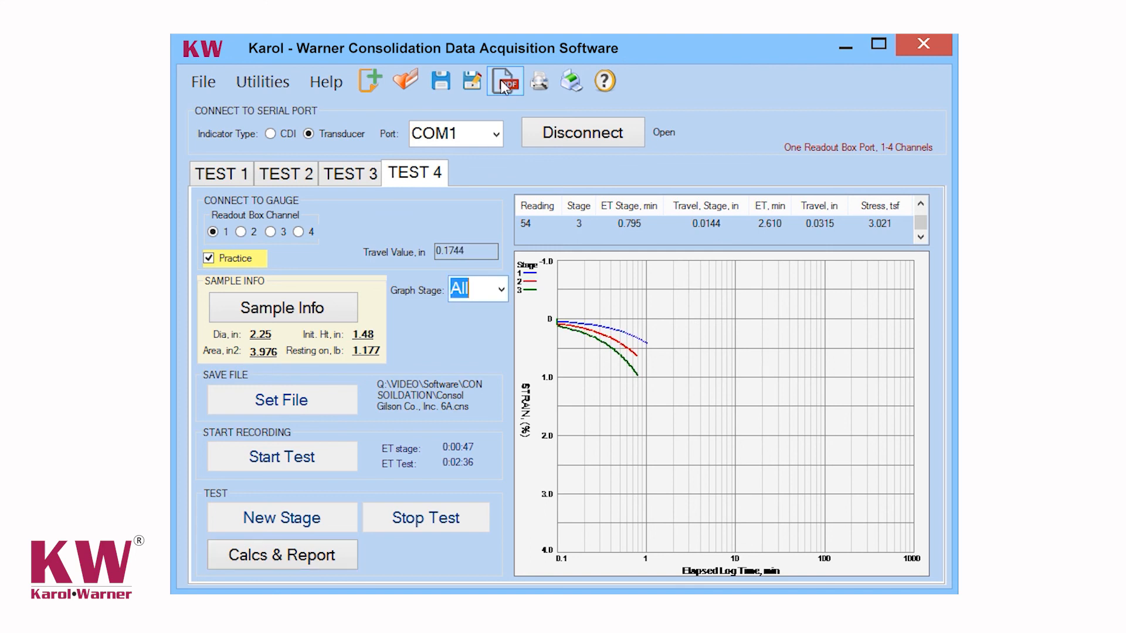
{"action": "left_click", "coordinate": [503, 86]}
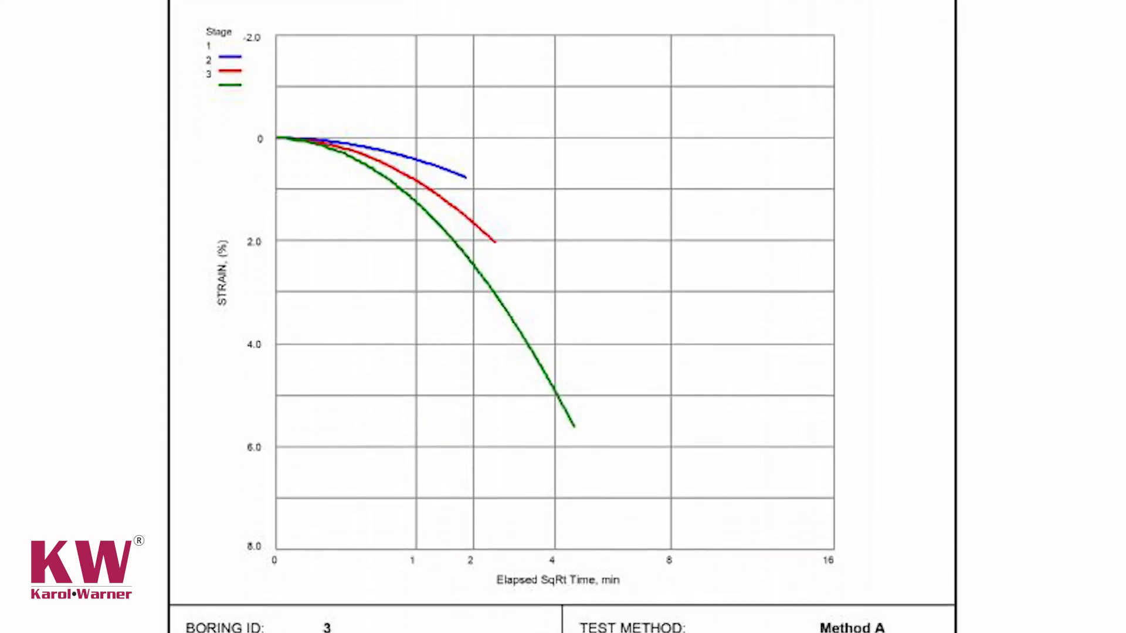